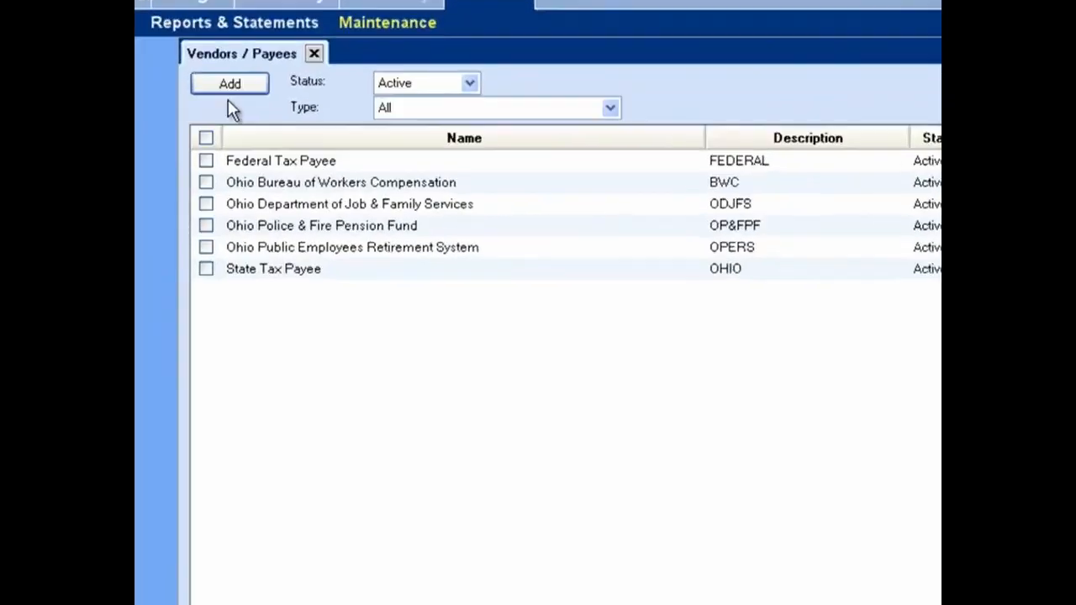
Start a new vendor/payee record and name it Phone Company
click(193, 61)
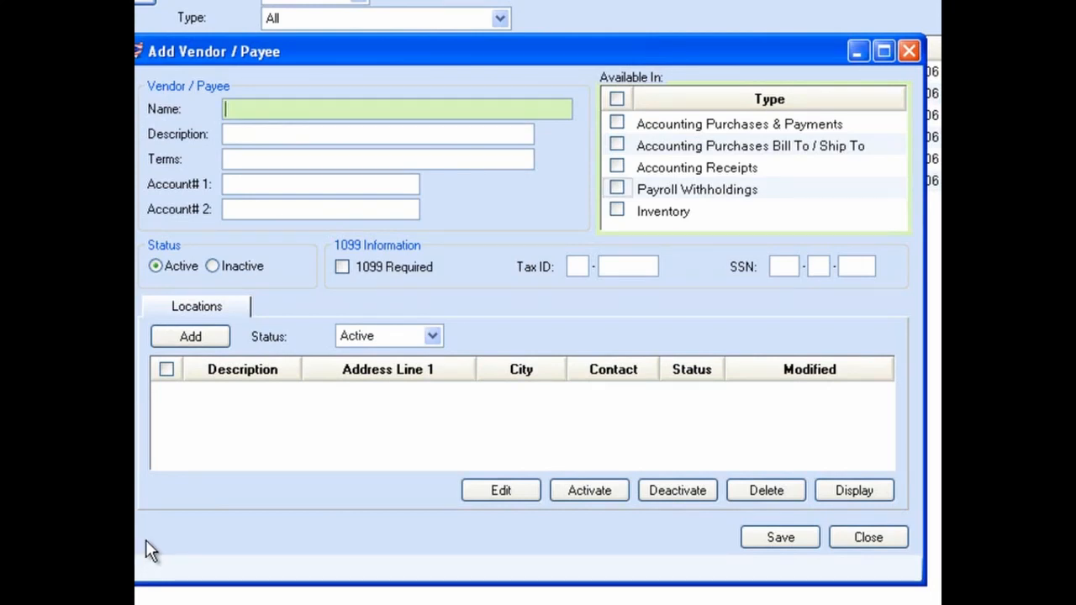
text(Phone Company)
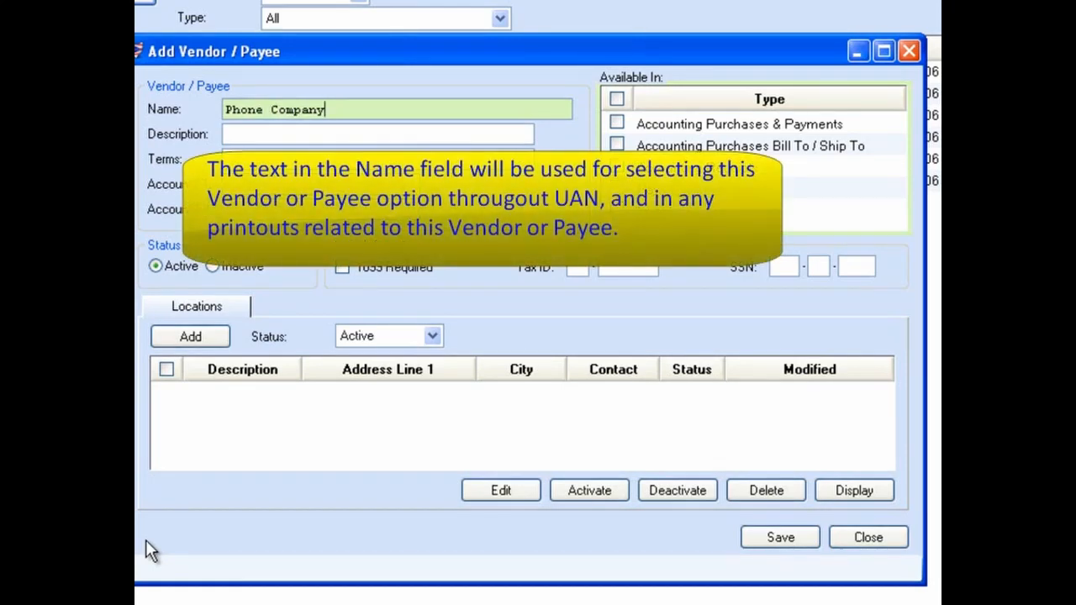
key(Tab)
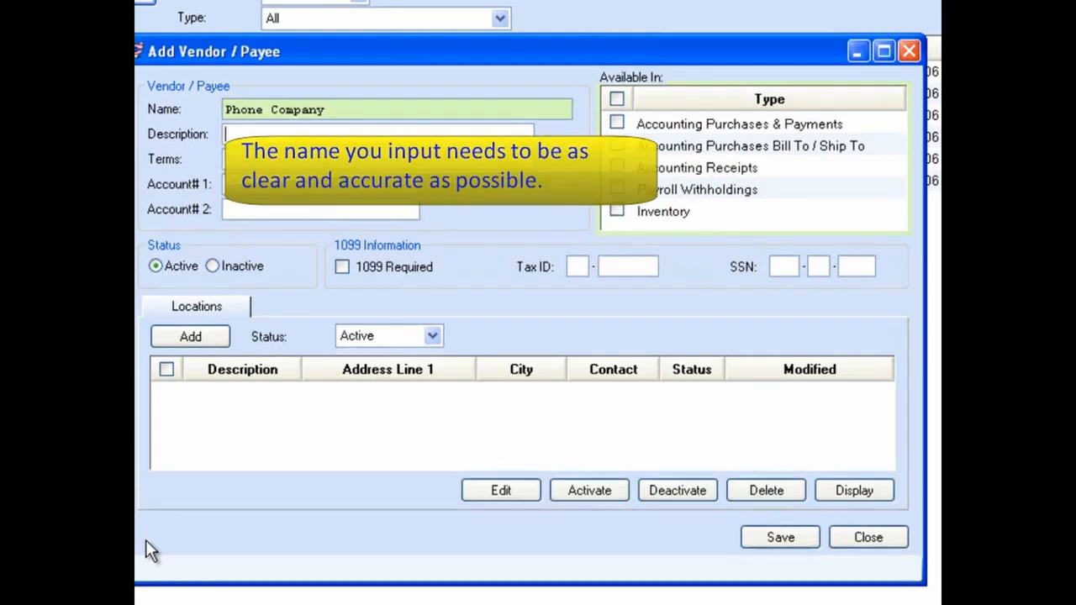
Set the vendor's terms to Net 30 and enter its first account number
key(Tab)
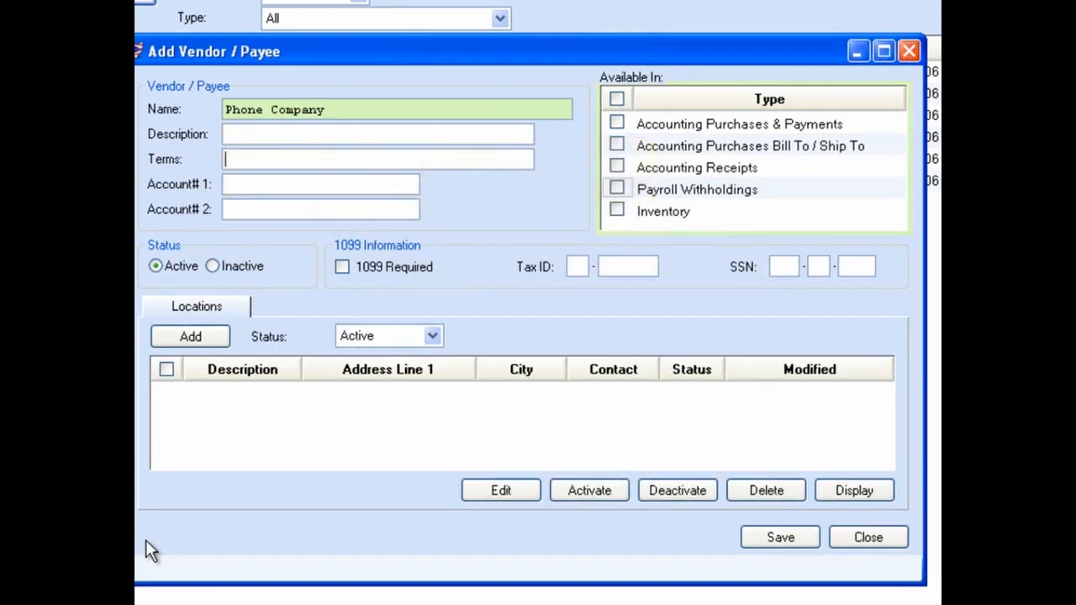
text(Net 30)
key(Tab)
text(2221111)
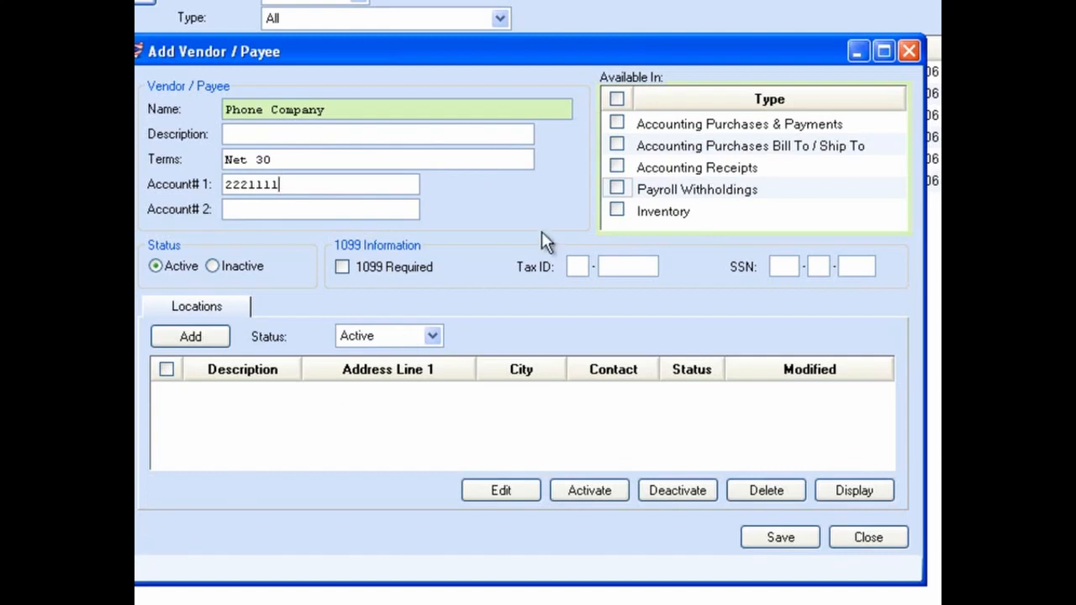
click(618, 189)
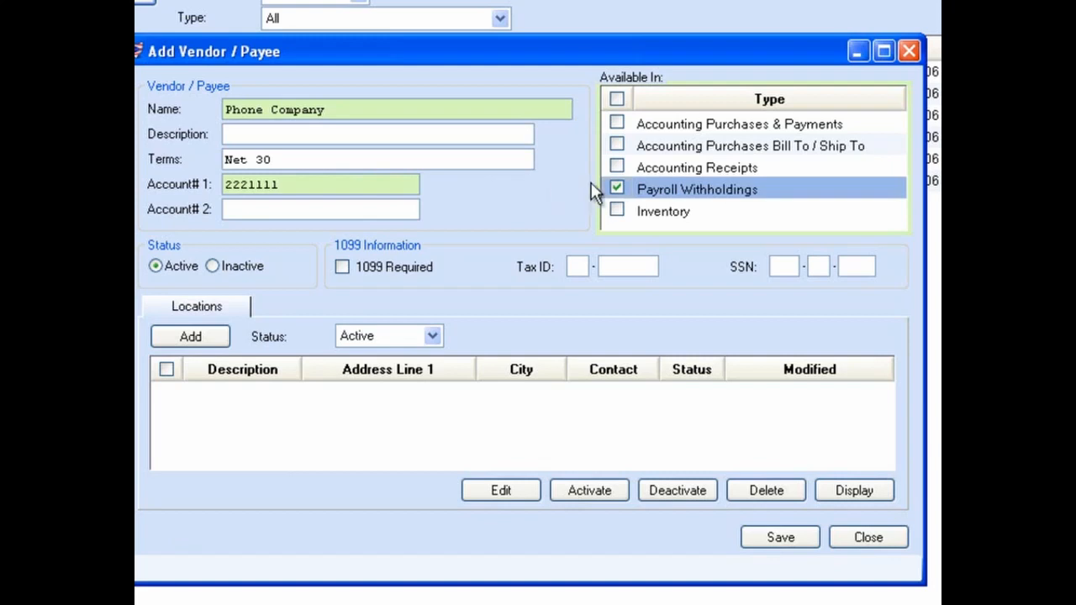
click(618, 185)
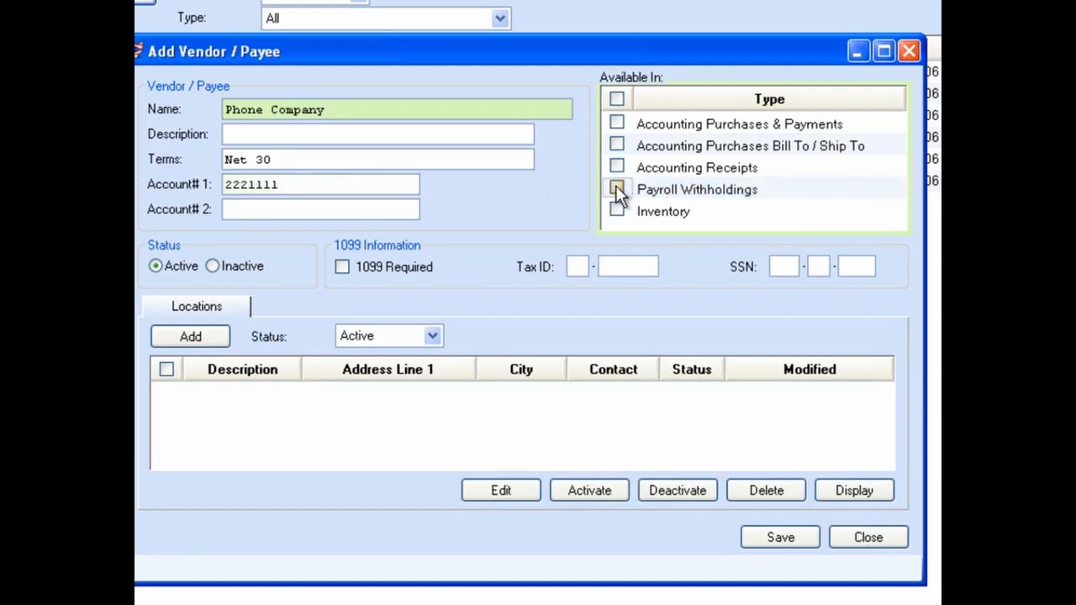
click(617, 123)
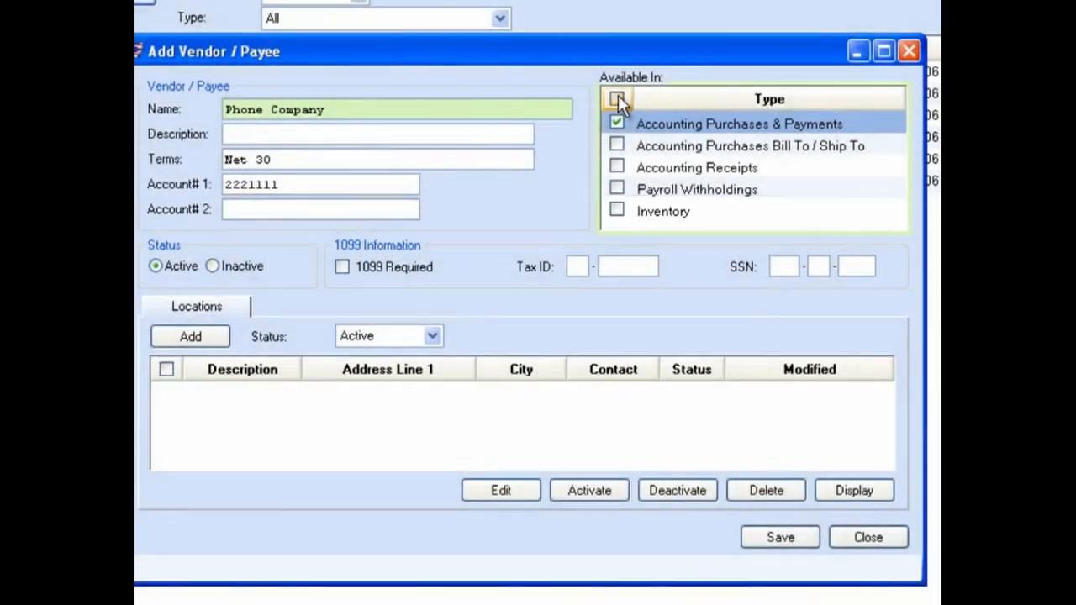
click(618, 100)
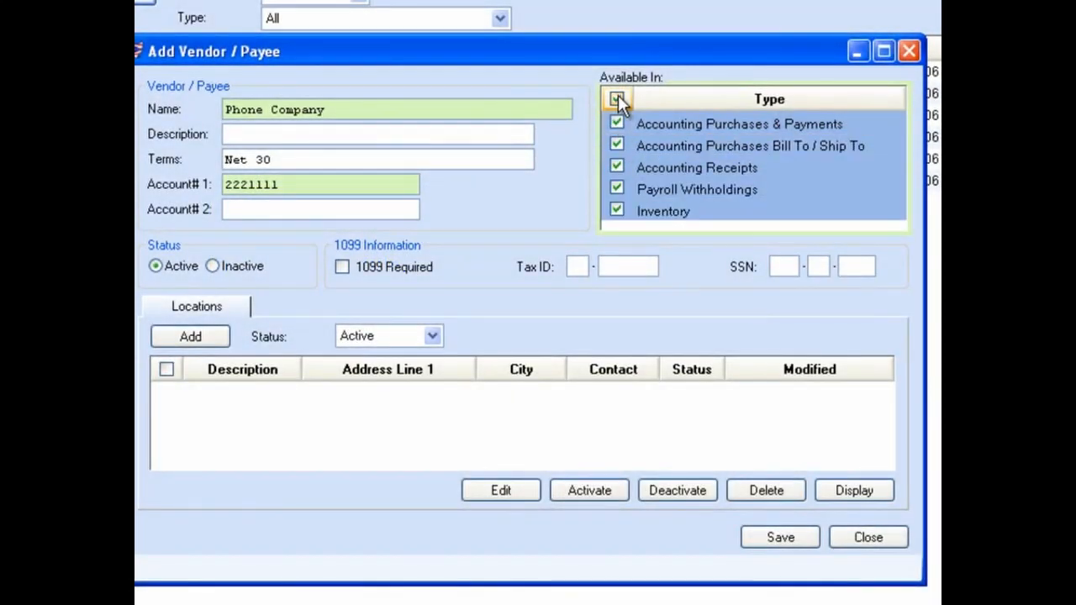
click(617, 100)
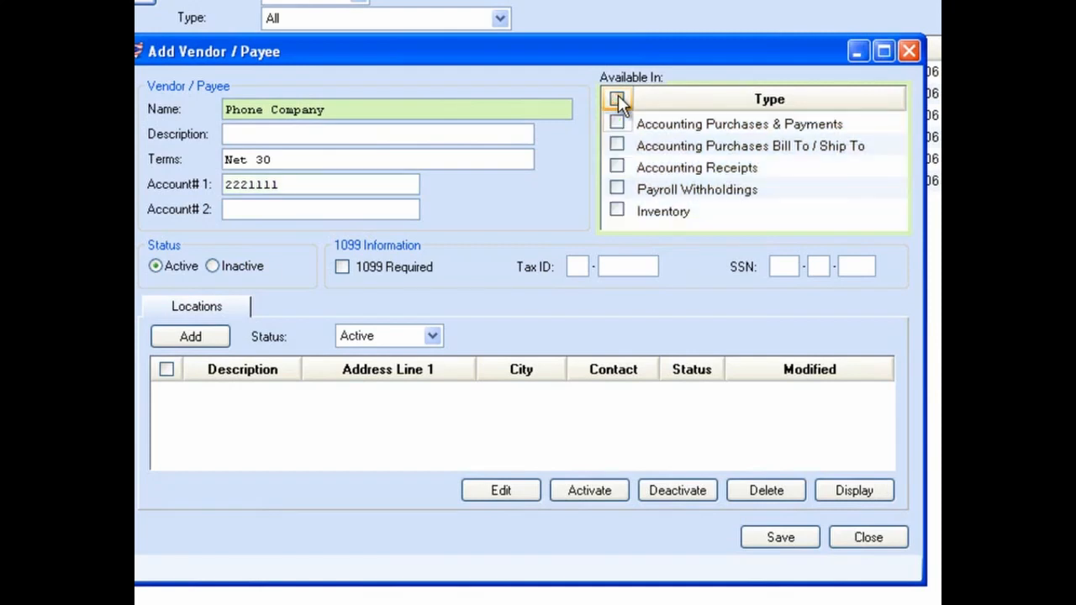
Make the vendor available in Accounting Purchases & Payments and set its status to Active
click(617, 124)
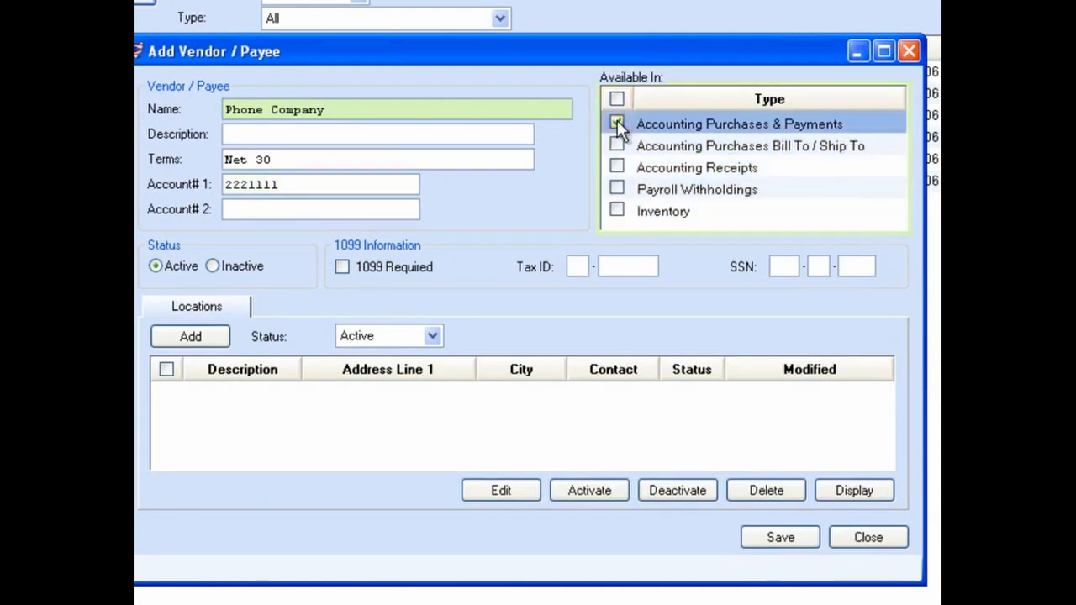
key(Tab)
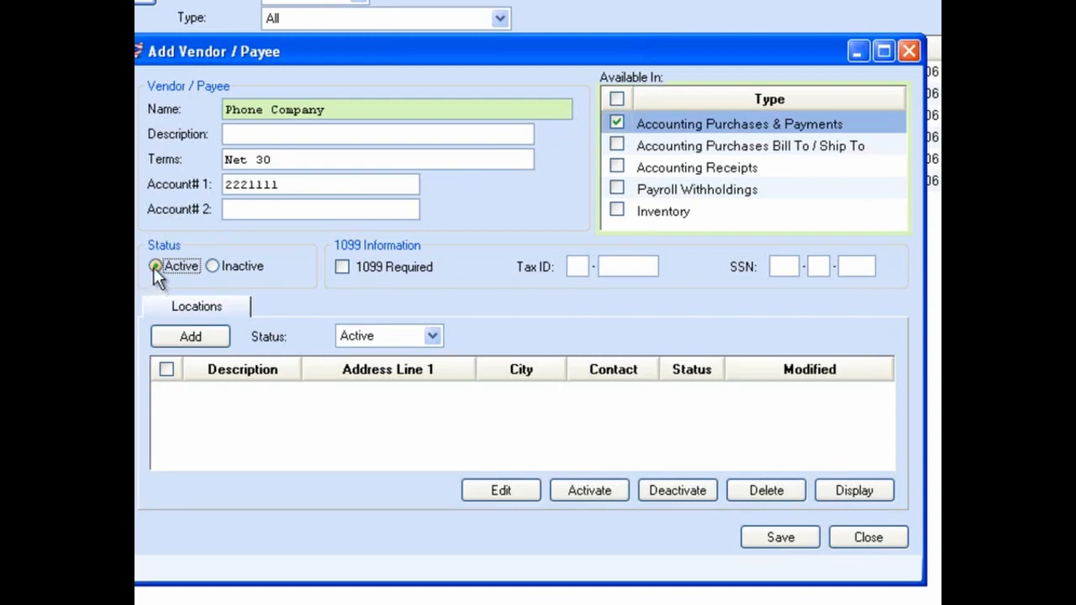
click(211, 266)
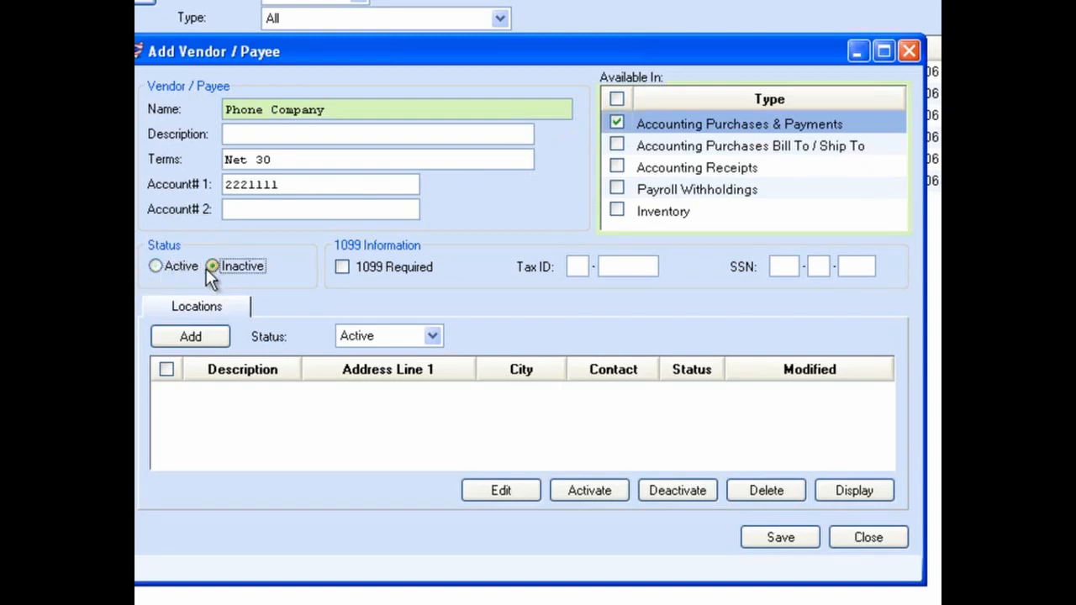
click(155, 266)
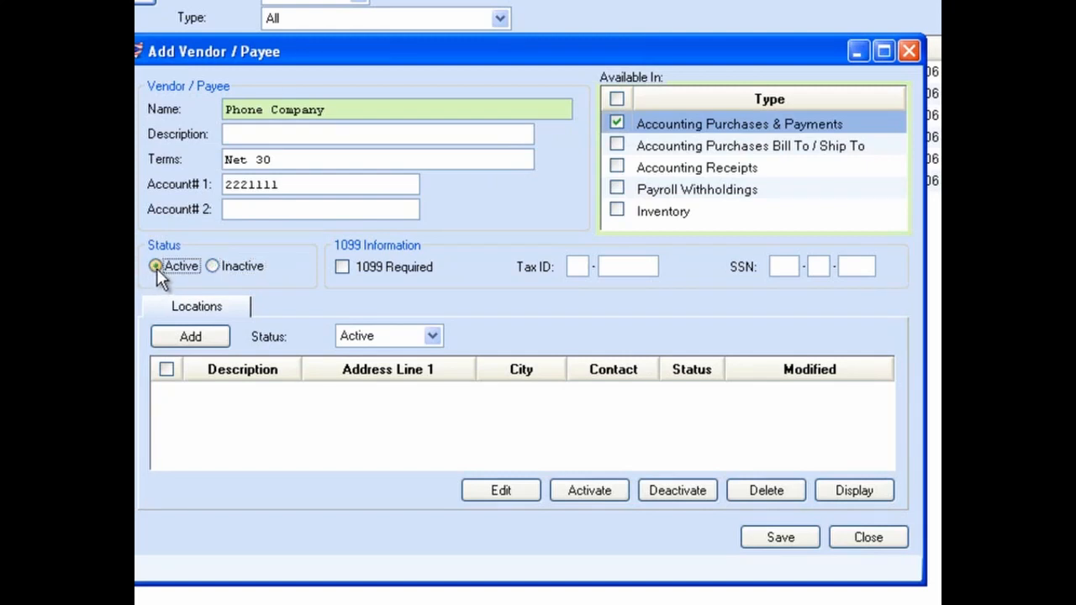
Mark the vendor as 1099 required and enter its tax ID
click(342, 266)
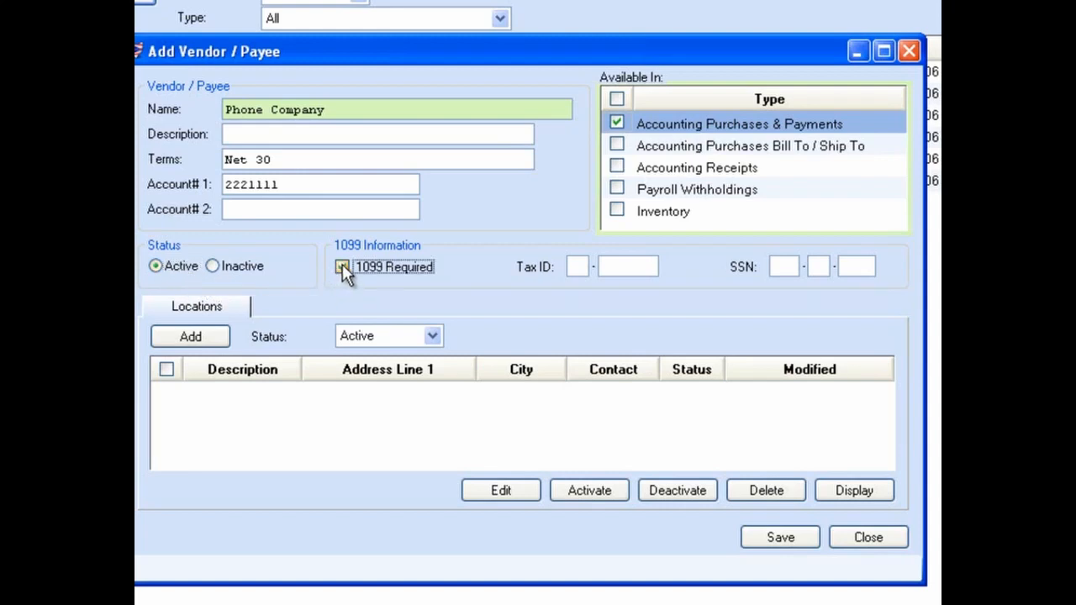
click(577, 267)
text(22-)
text(2222222)
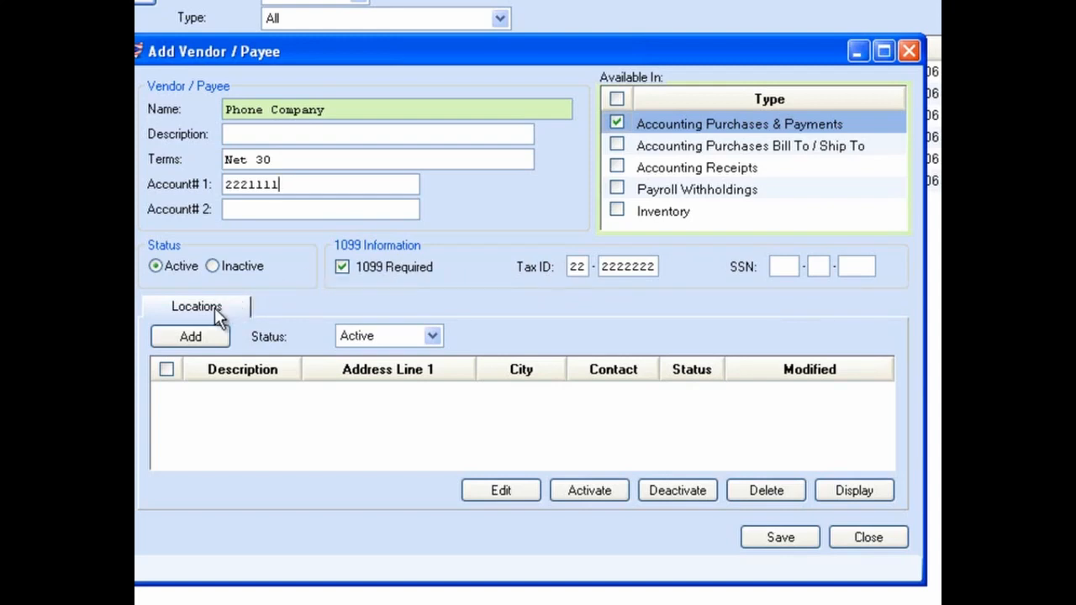
Save the vendor and start a new location for it with the description Main Location
click(432, 336)
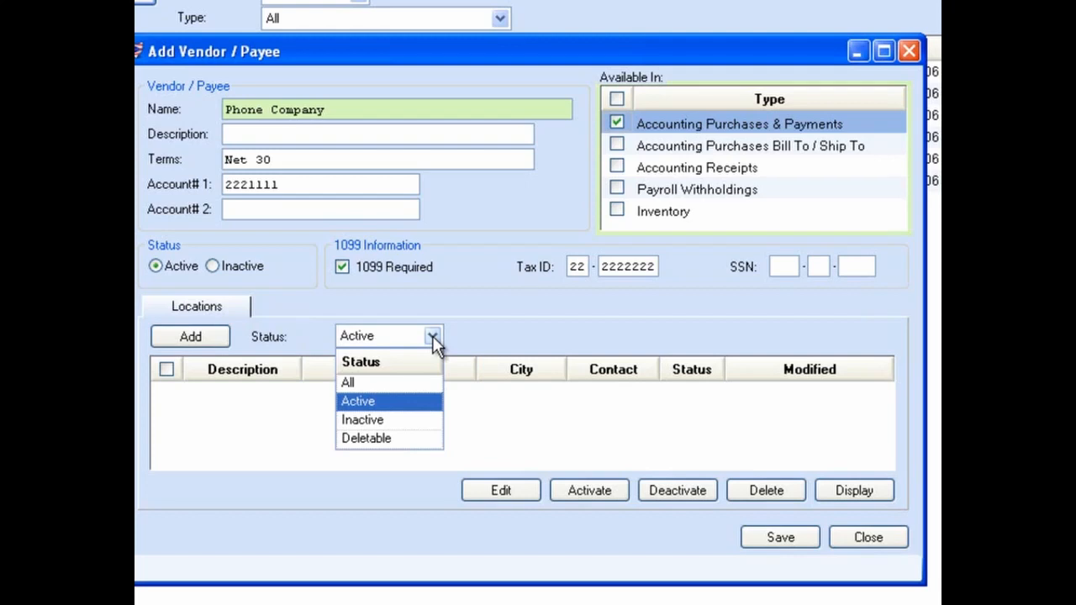
click(432, 335)
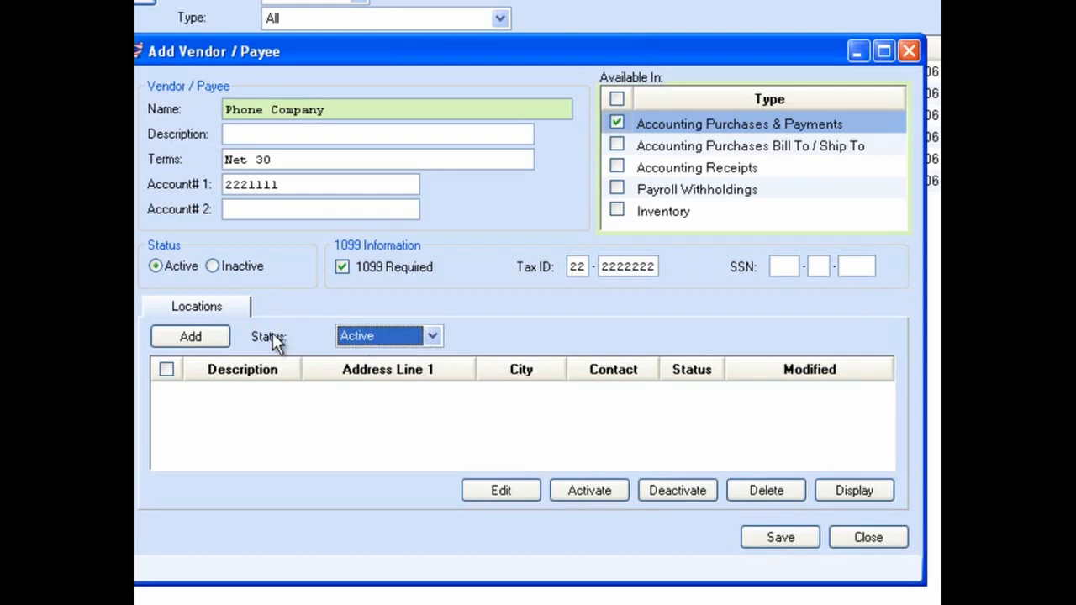
click(211, 337)
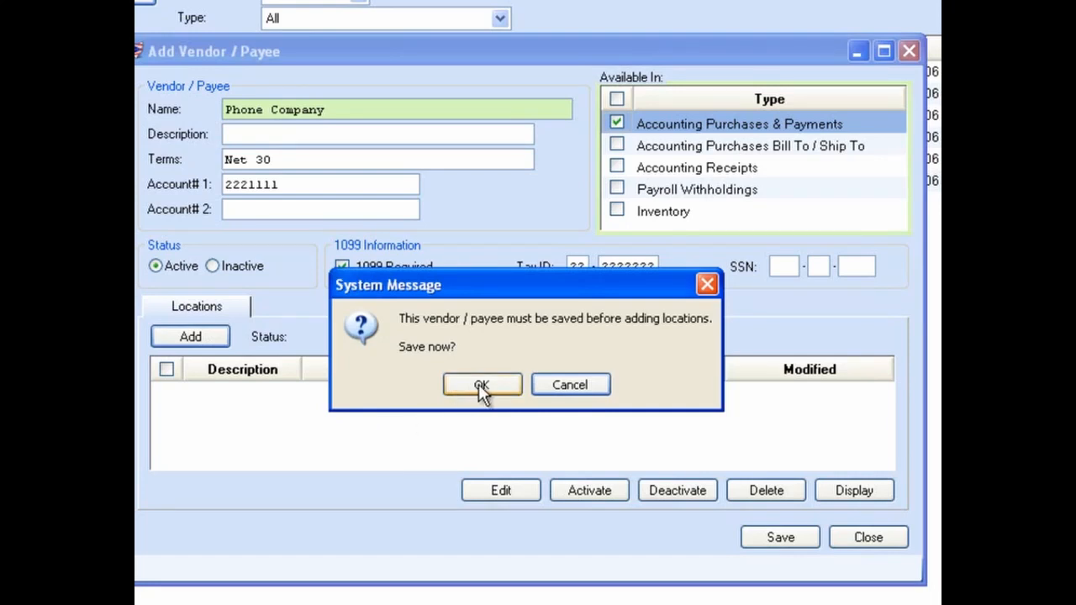
click(478, 384)
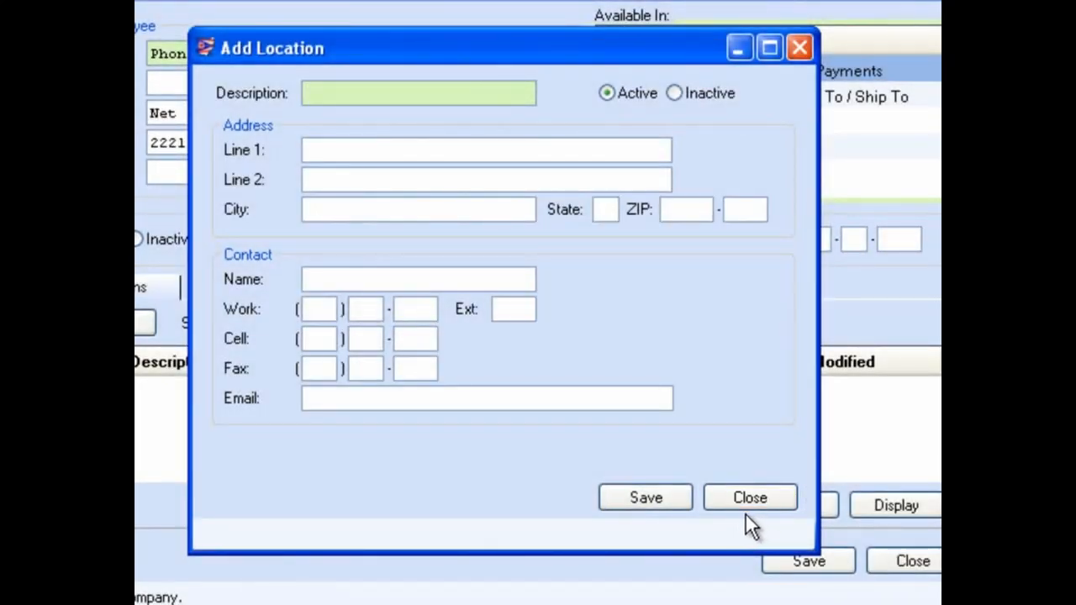
text(Main Location)
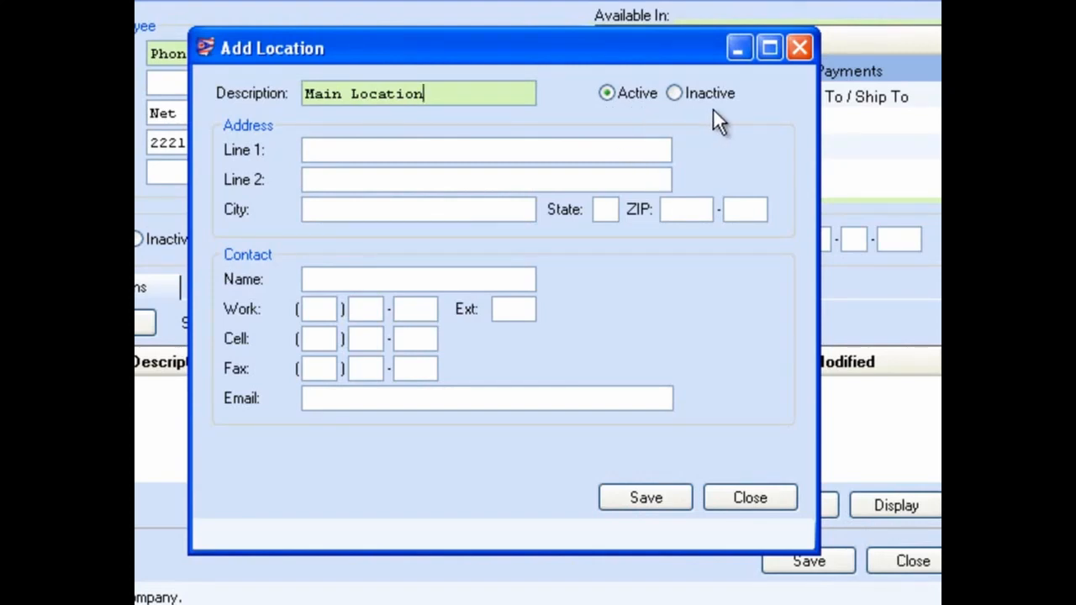
Fill in the location's street address, city, state and ZIP code
click(443, 143)
text(17 South High S)
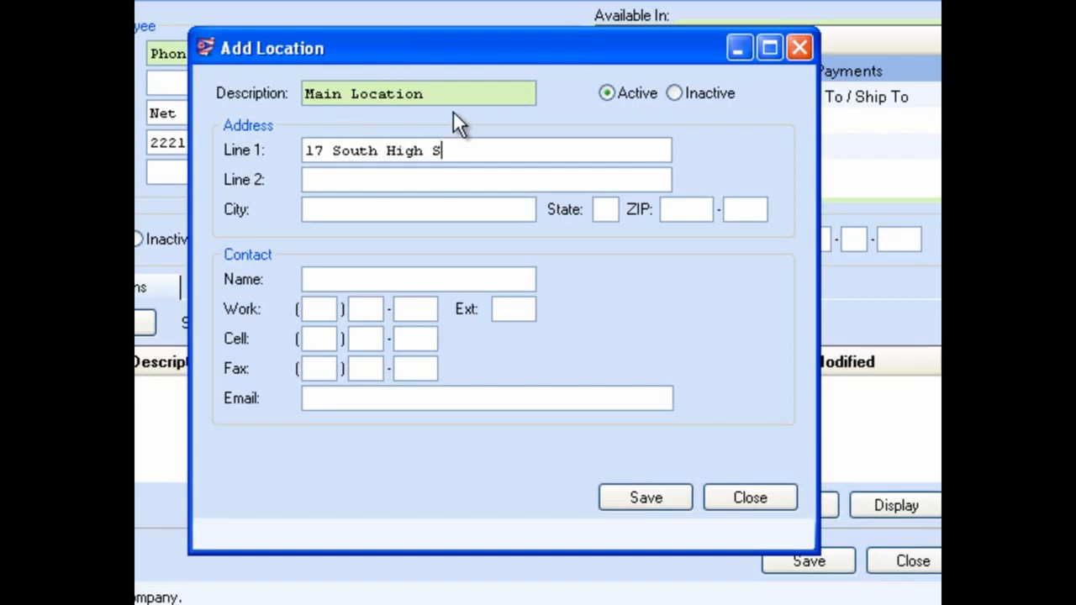
text(treet)
key(Tab)
key(Tab)
text(Columbus)
key(Tab)
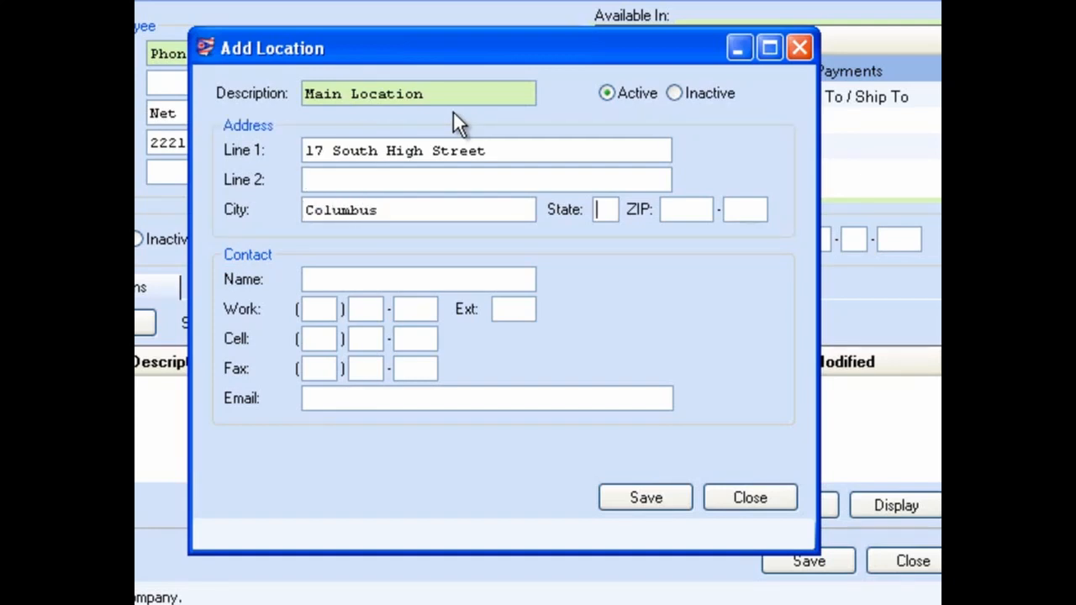
text(OH)
key(Tab)
text(43215)
Enter the contact's full name and work phone number for the location
click(423, 276)
text(Steve J)
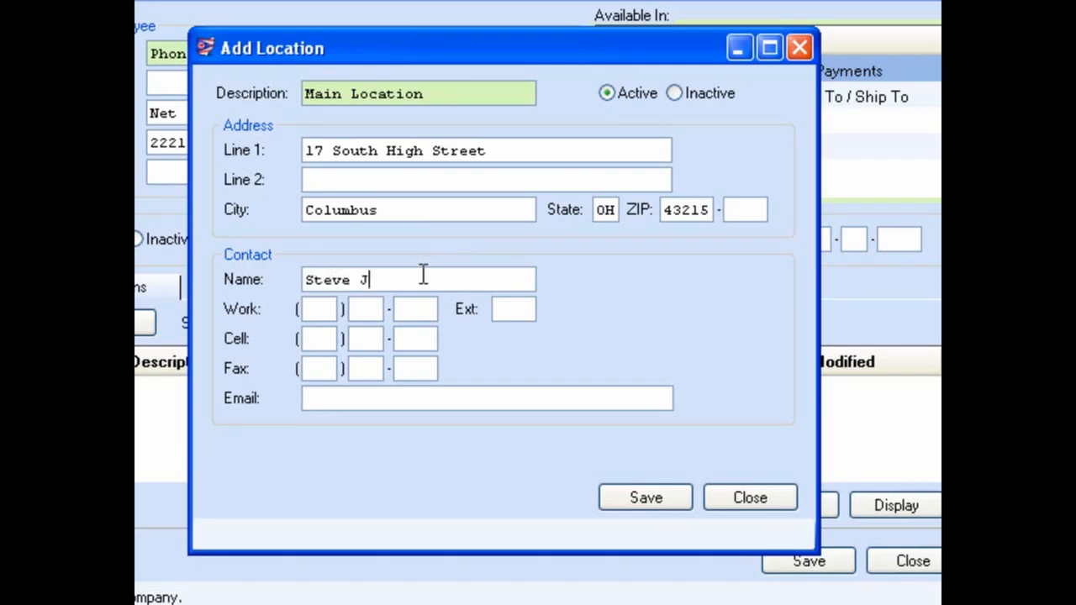
text(ones)
key(Tab)
text(614) 22)
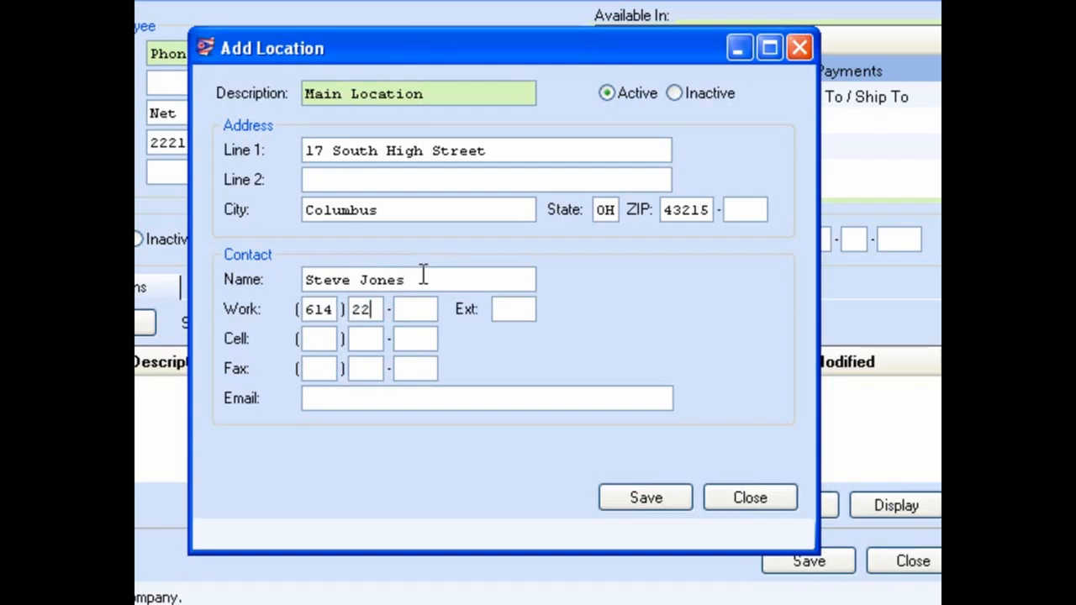
text(2-2222)
Save the Main Location entry and close the location form
click(751, 500)
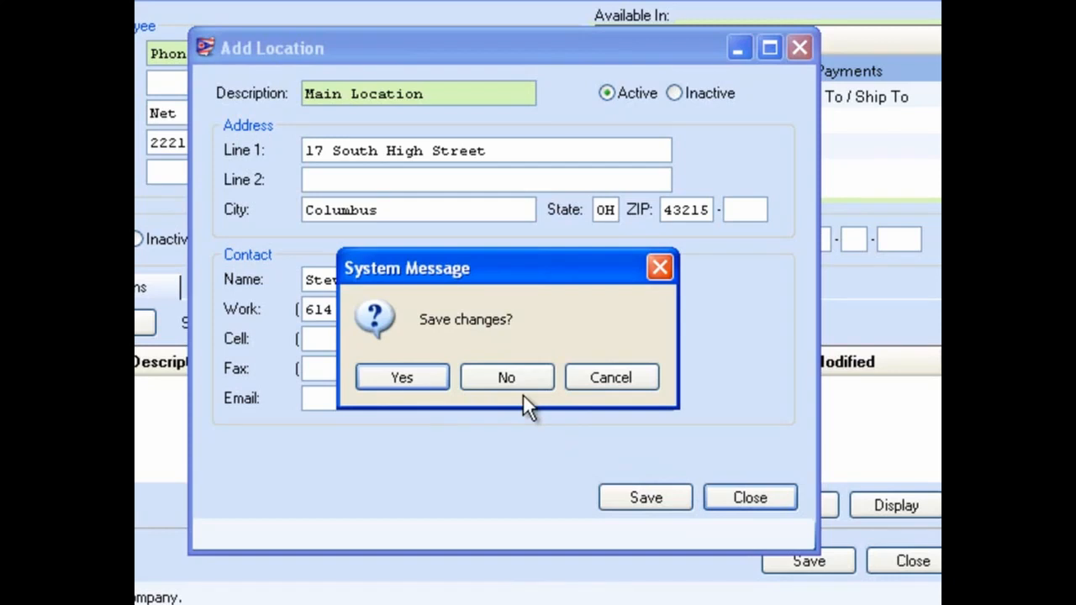
click(610, 378)
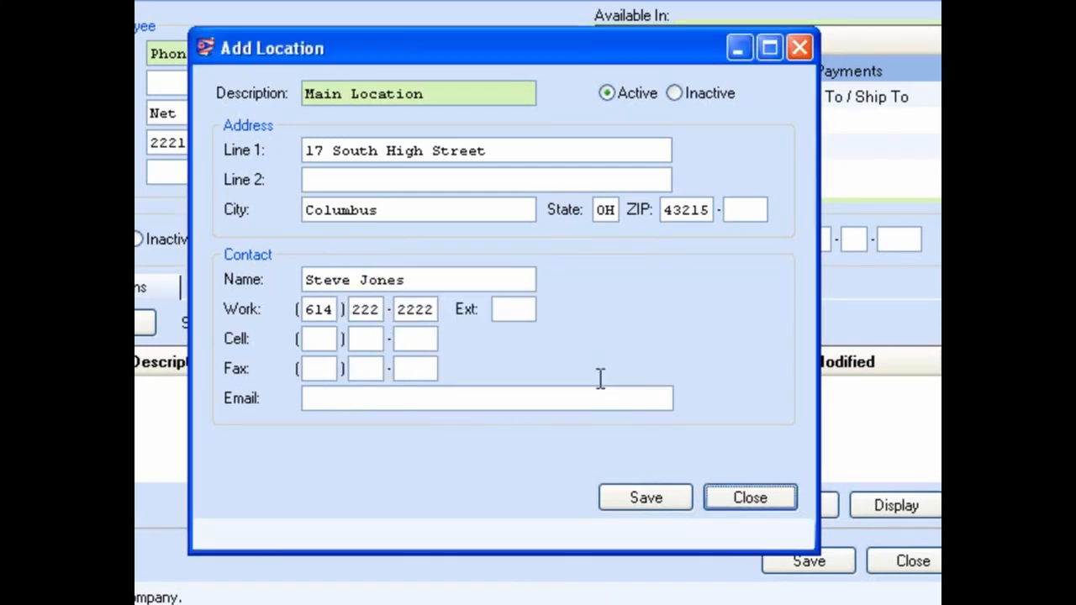
click(646, 499)
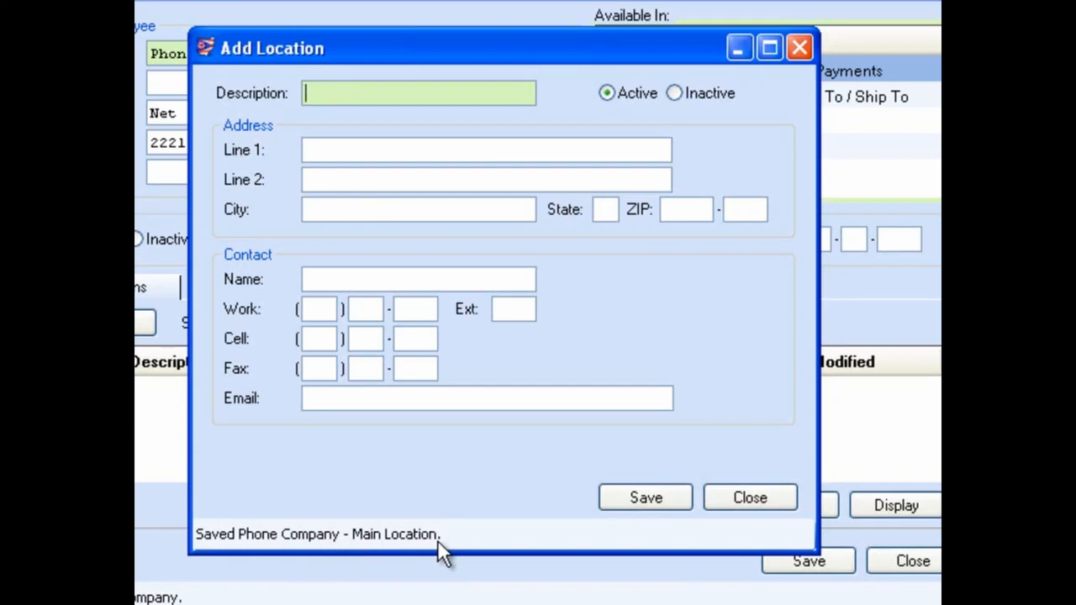
click(728, 499)
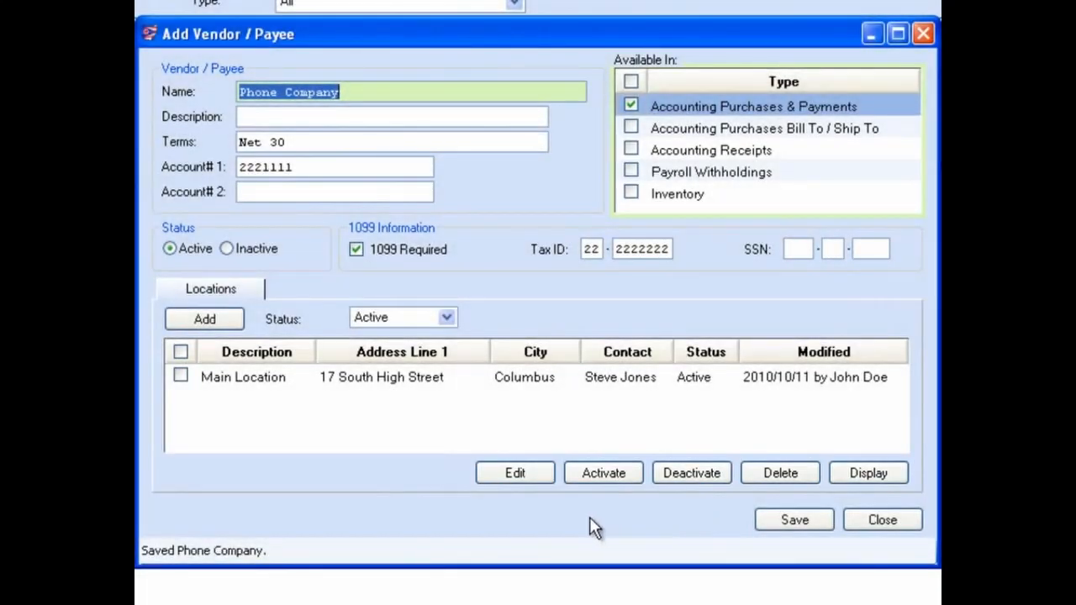
Save the Phone Company vendor record and close the vendor form
click(183, 376)
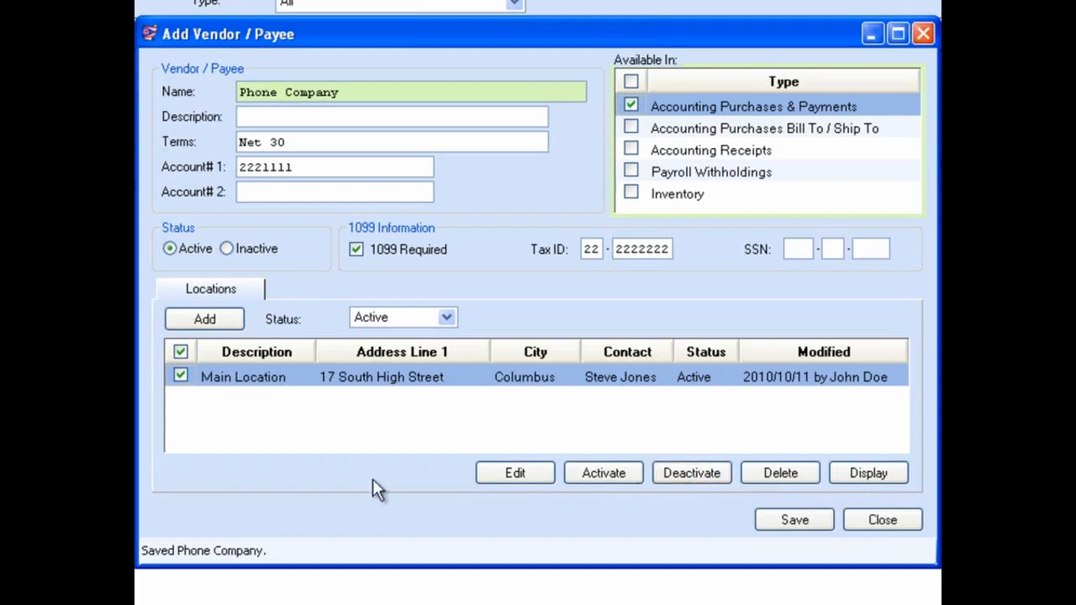
click(181, 375)
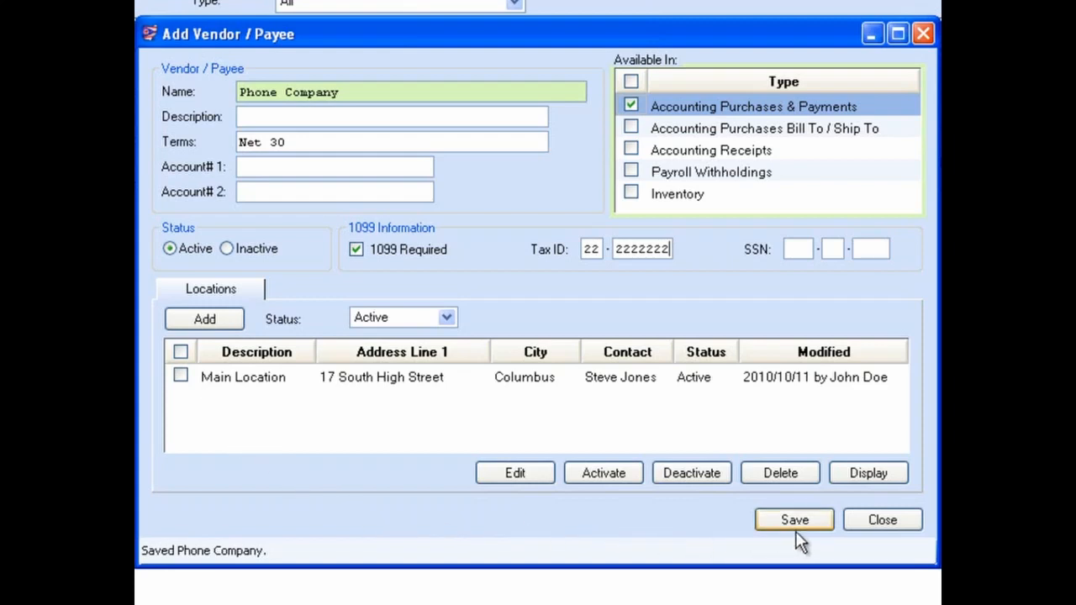
click(886, 522)
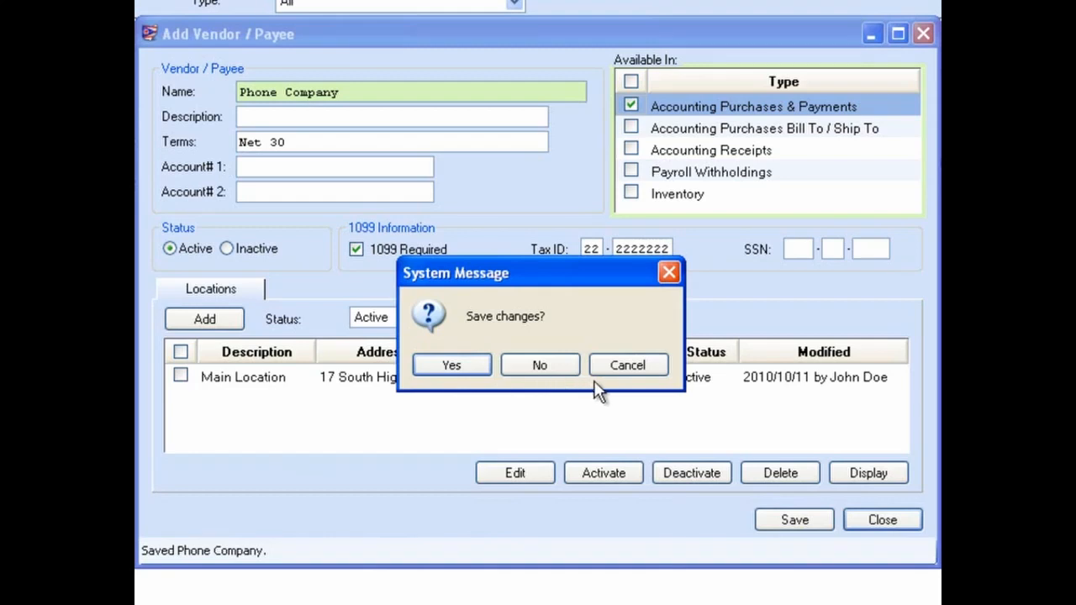
click(630, 367)
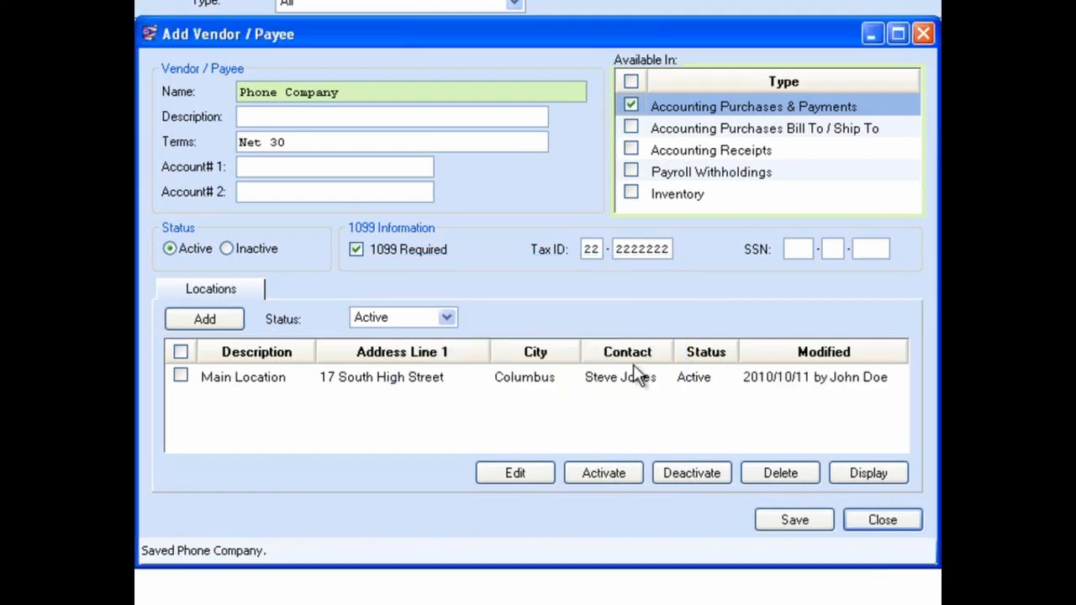
click(795, 522)
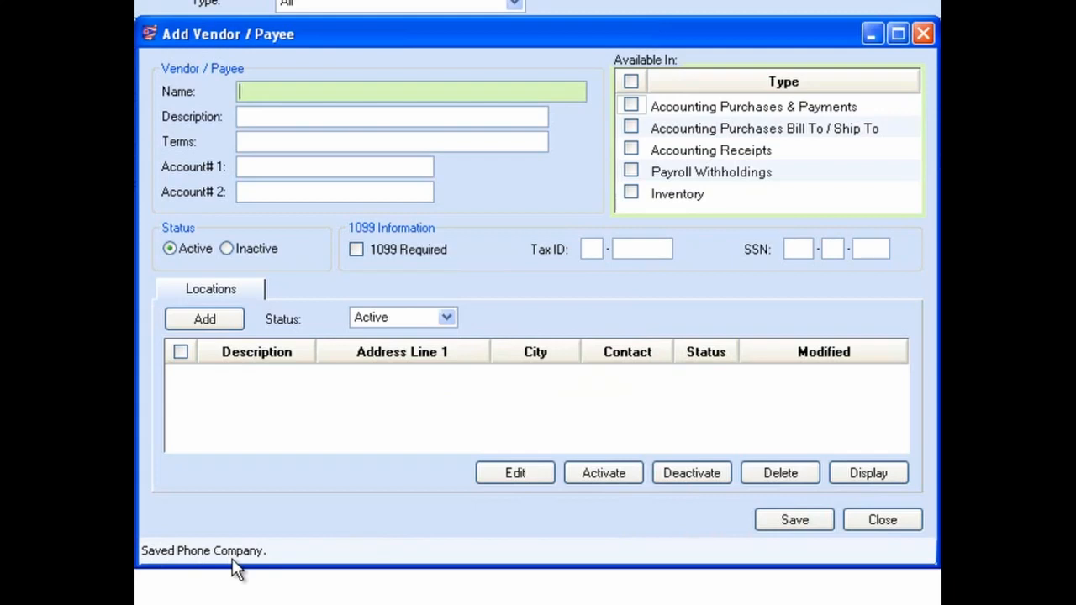
click(874, 519)
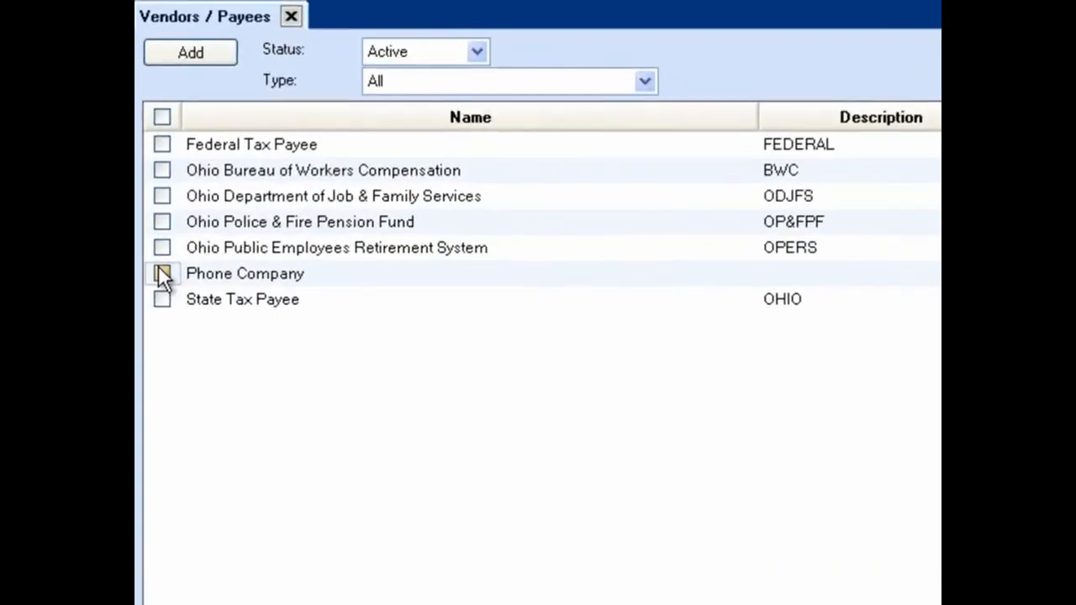
Open the Phone Company and State Tax Payee vendors together for editing
click(163, 274)
click(163, 300)
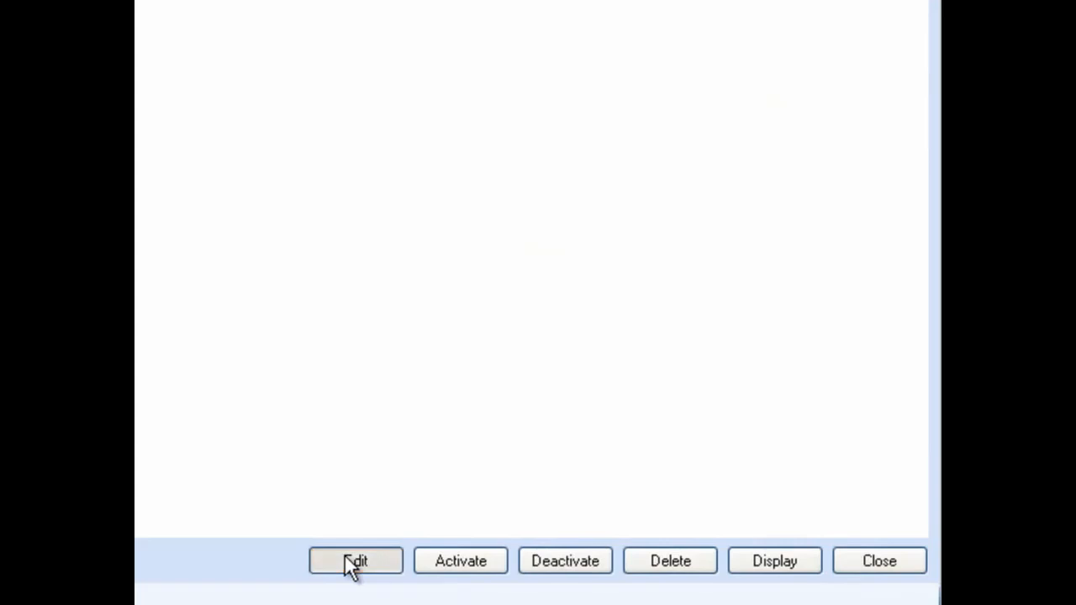
click(345, 556)
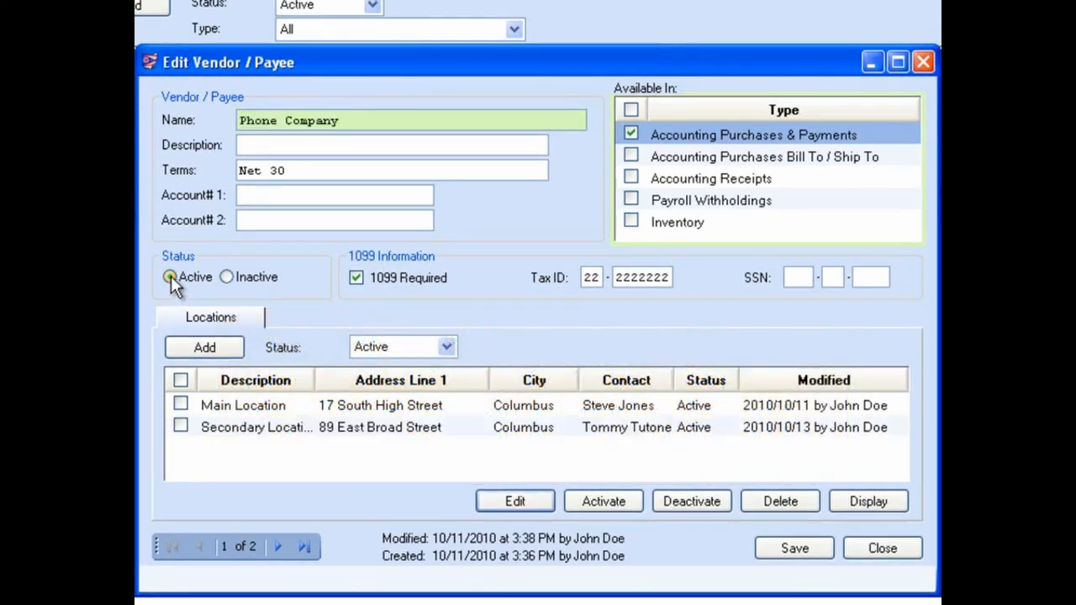
Open Phone Company's Main Location and Secondary Location together for editing, and page forward and back between them
click(180, 405)
click(179, 425)
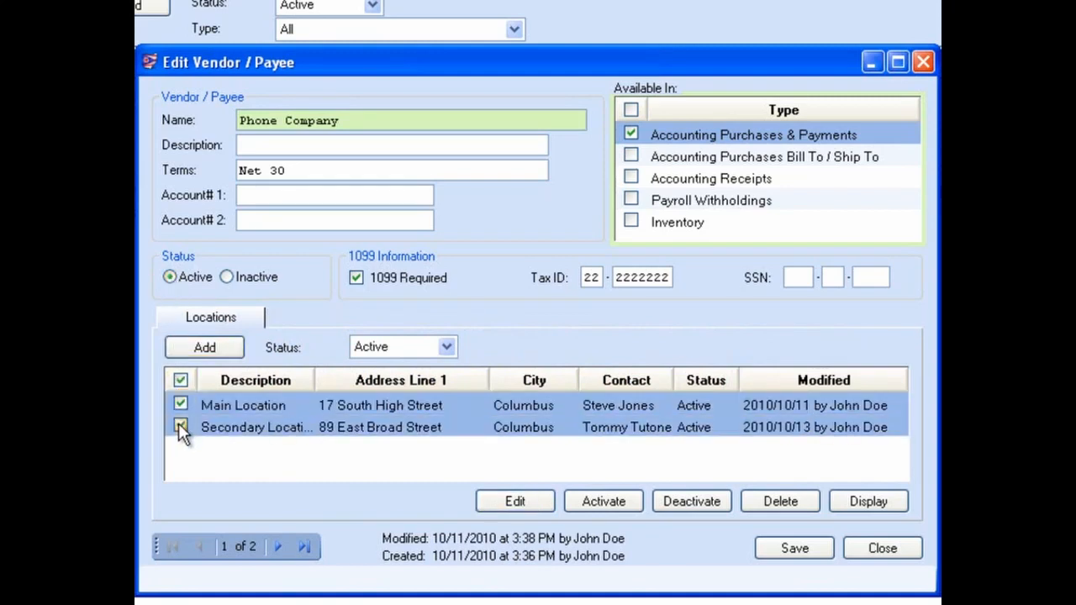
click(515, 501)
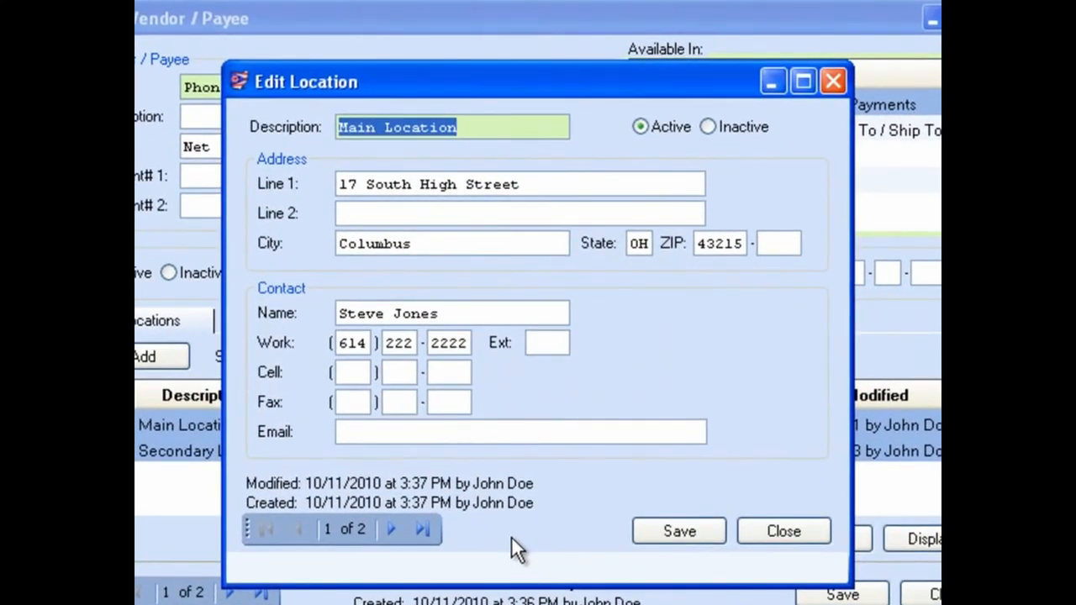
click(390, 531)
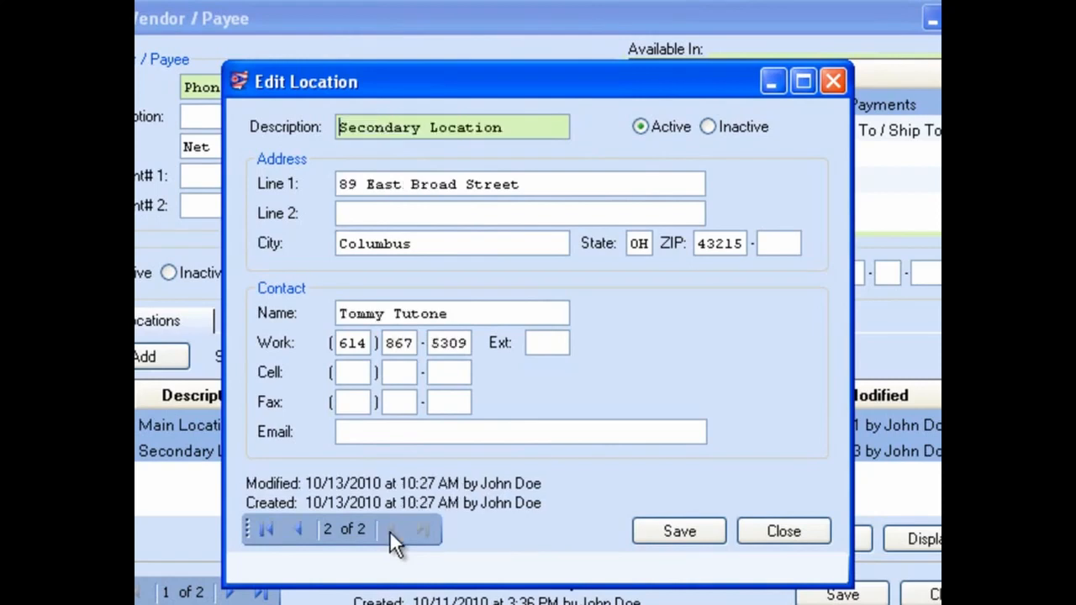
click(299, 530)
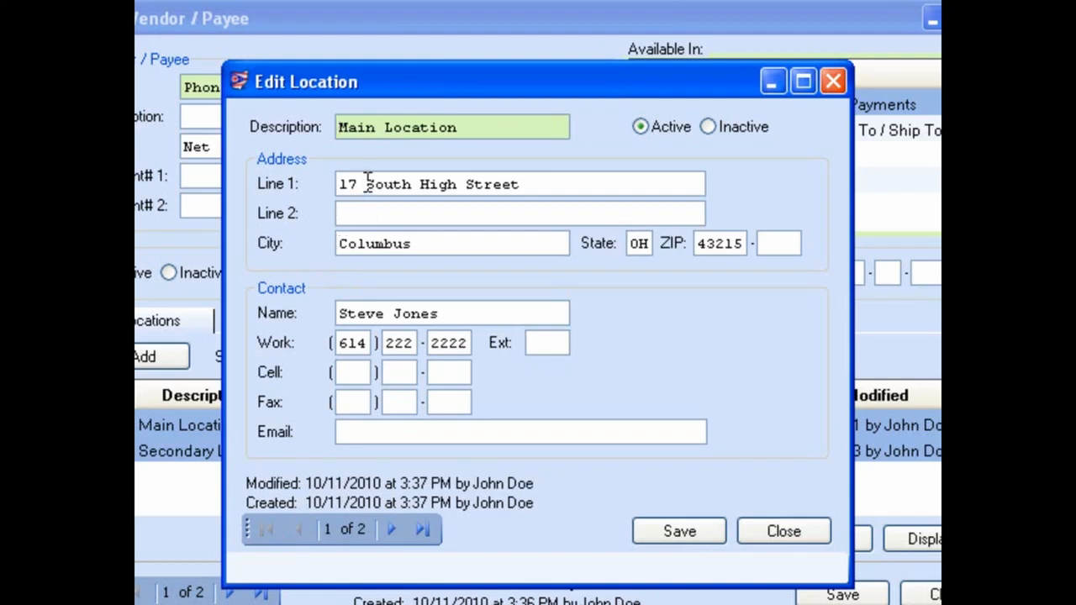
Change the street direction in the Main Location's first address line to North, save the location and close the location form
drag(366, 180, 412, 183)
text(North)
click(782, 532)
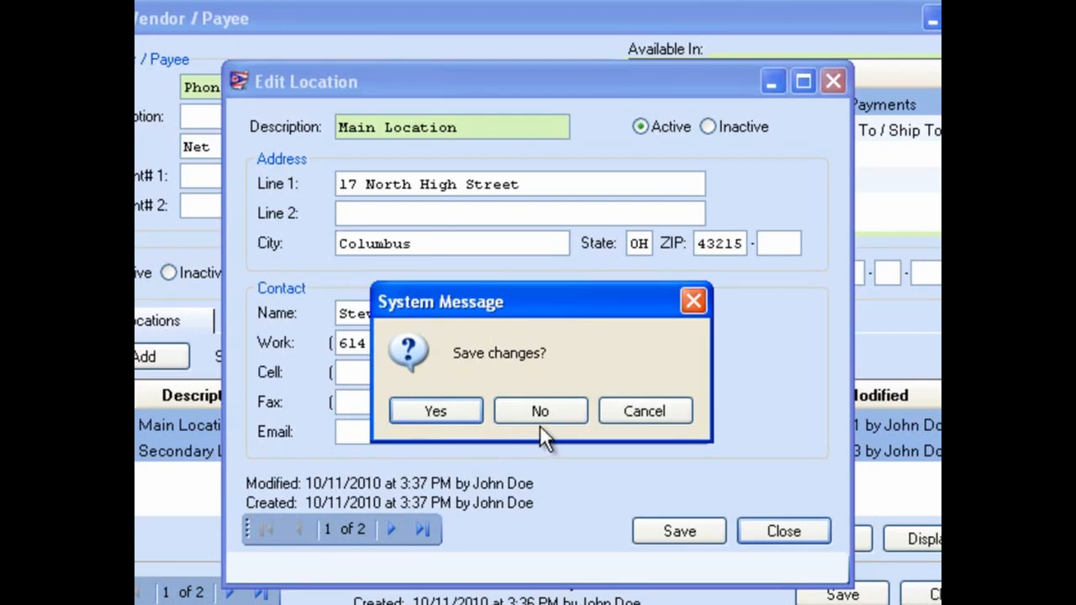
click(645, 413)
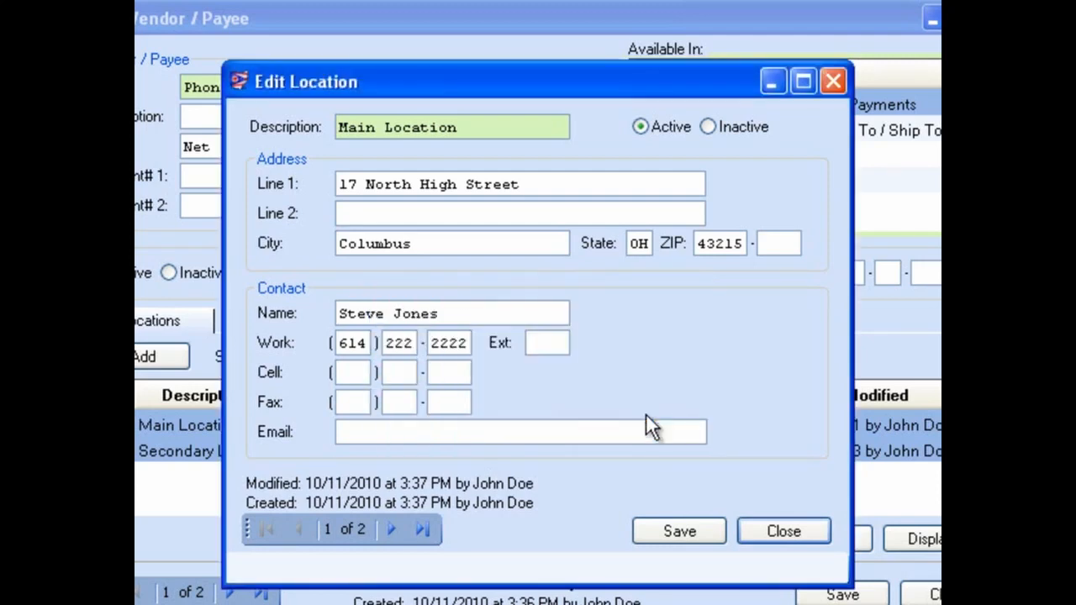
click(674, 530)
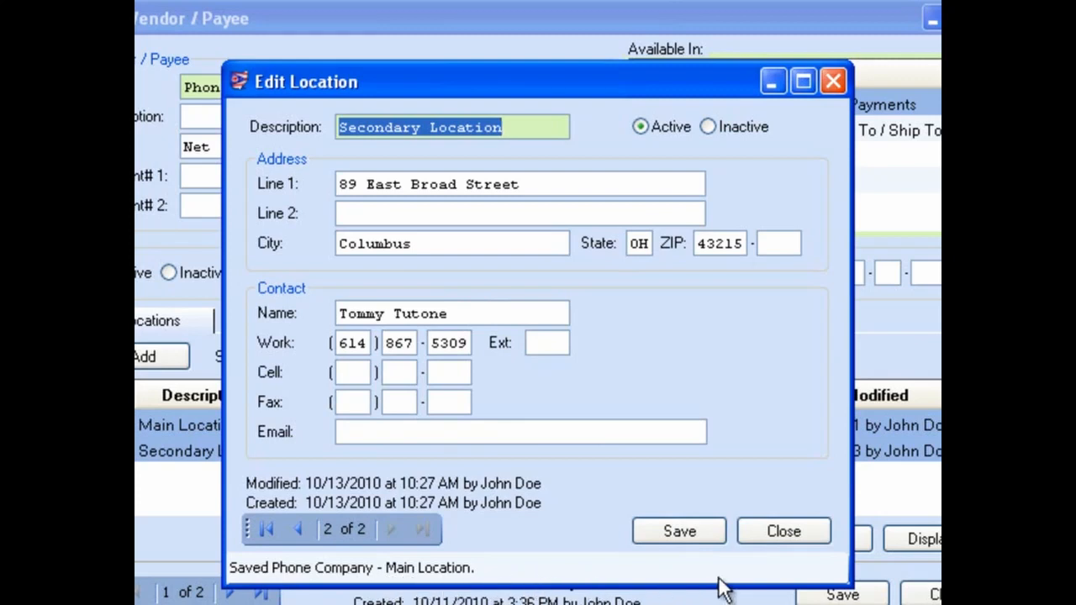
click(775, 529)
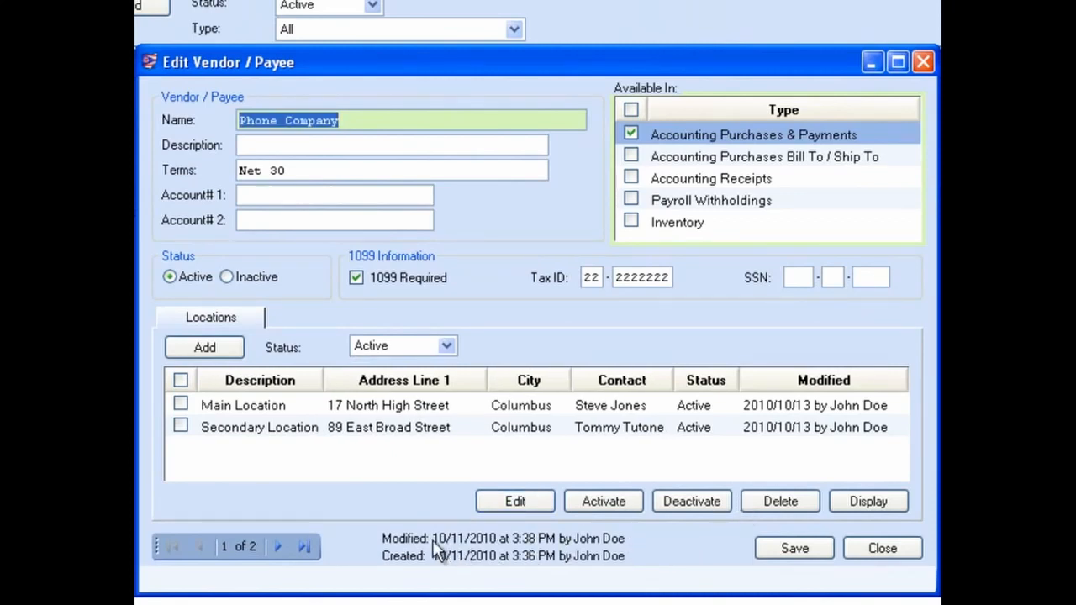
Page to State Tax Payee and back, save the Phone Company vendor record and close the vendor form
click(281, 544)
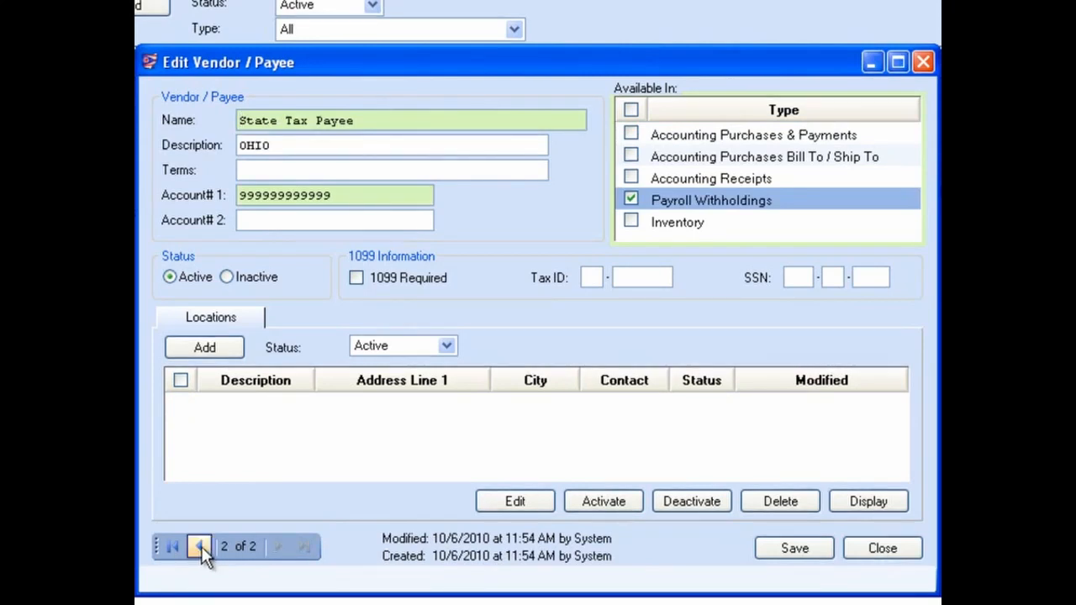
click(201, 546)
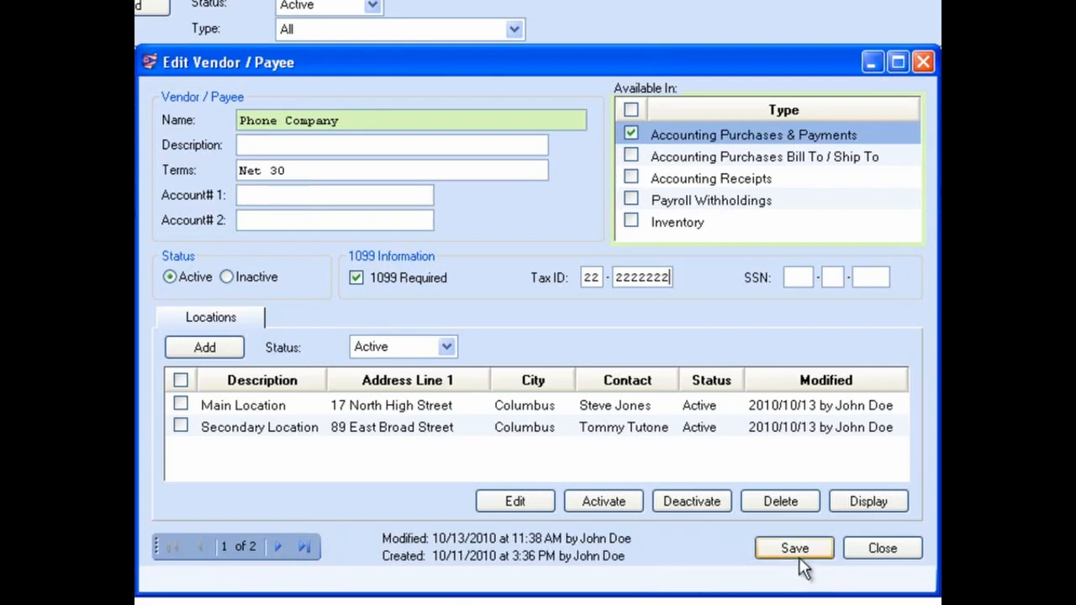
click(883, 547)
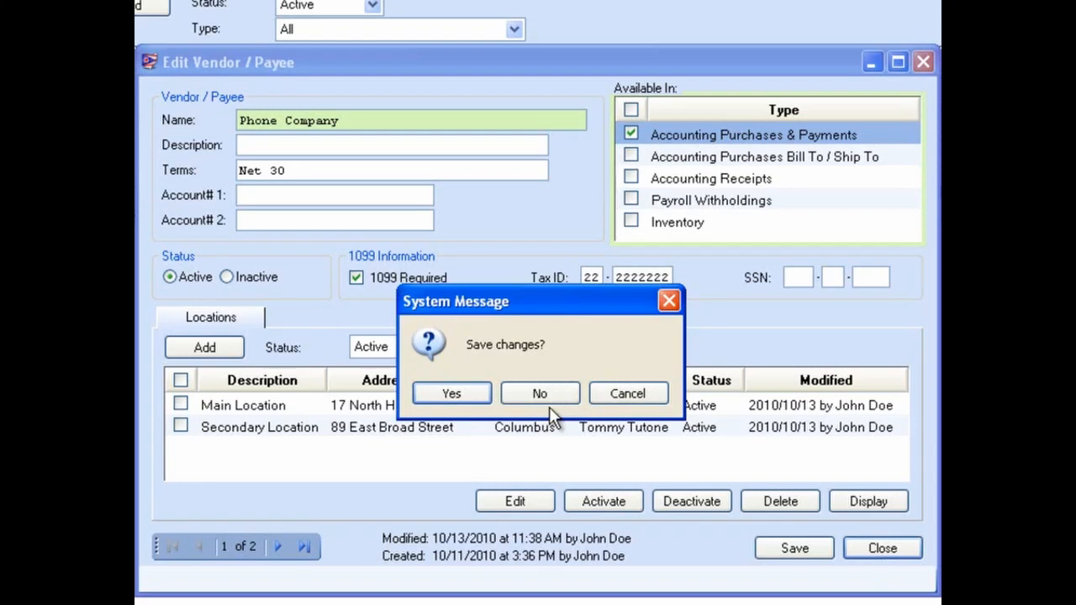
click(626, 395)
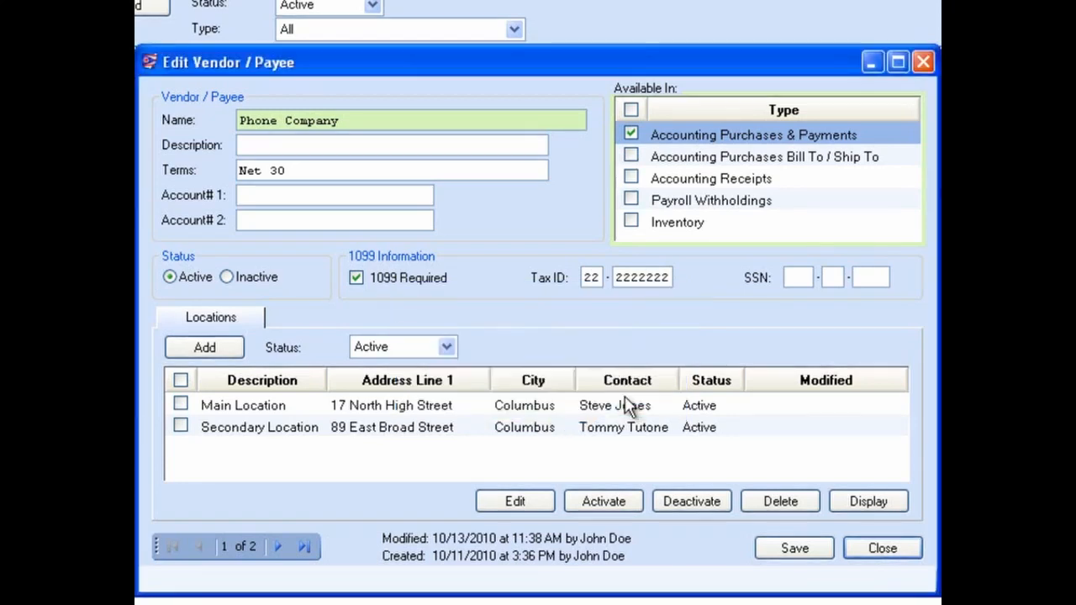
click(792, 549)
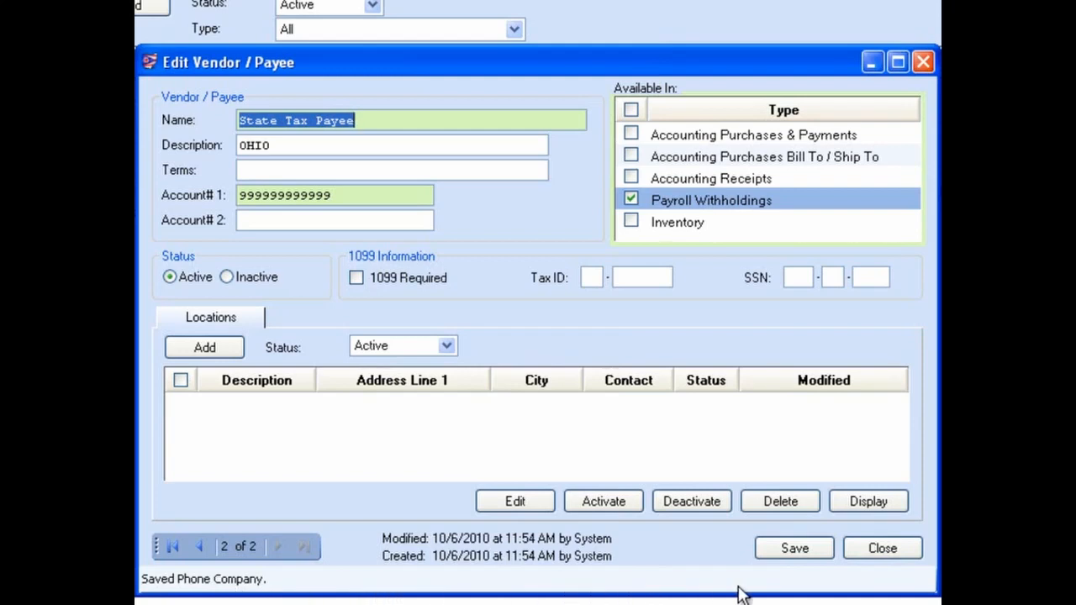
click(872, 550)
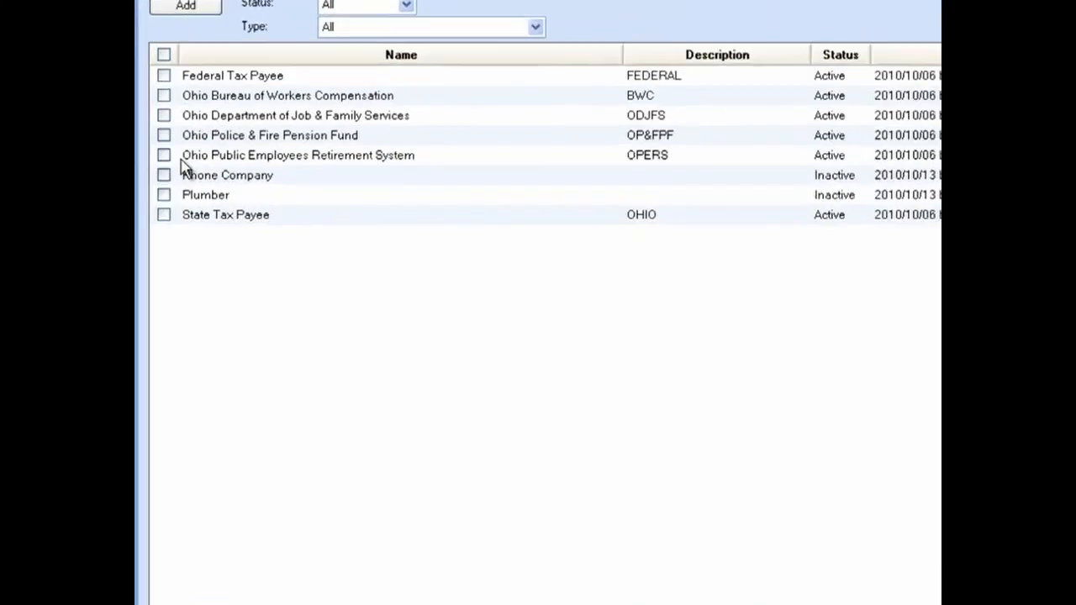
Activate the Phone Company and Plumber vendors
click(163, 174)
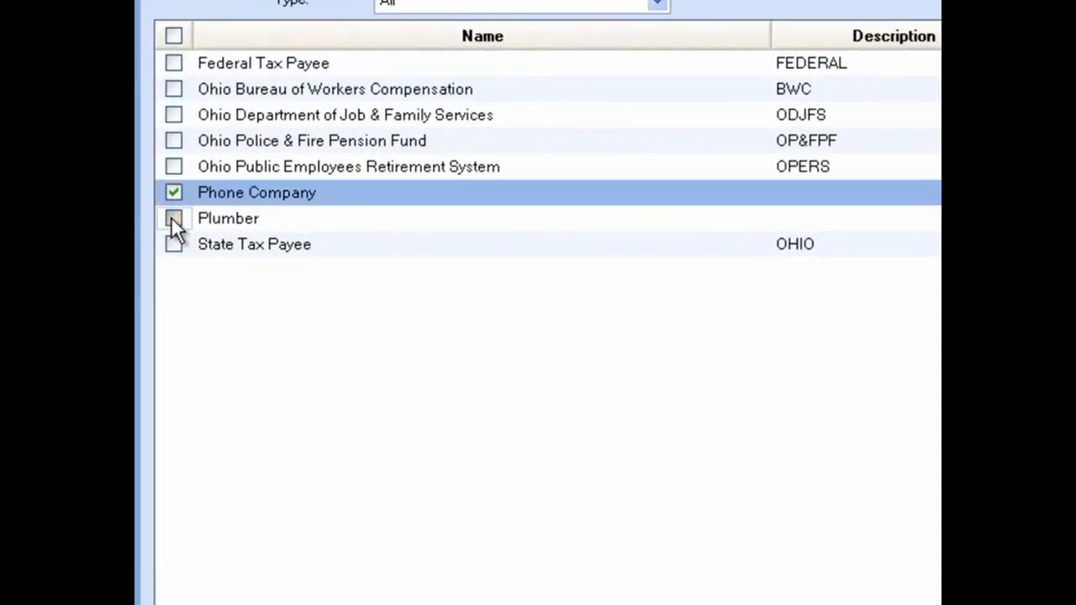
click(172, 218)
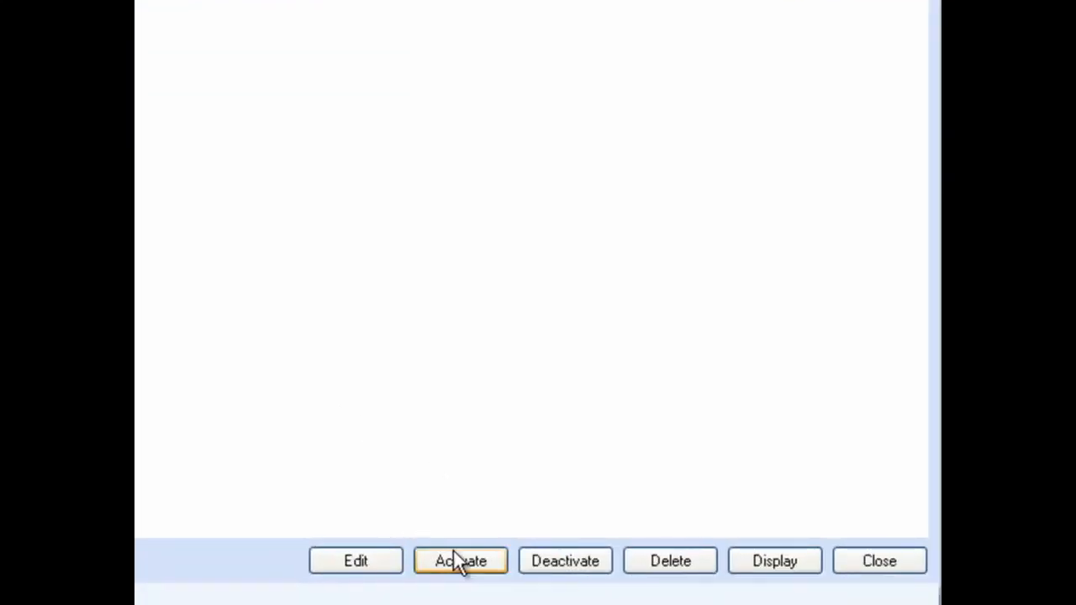
click(454, 555)
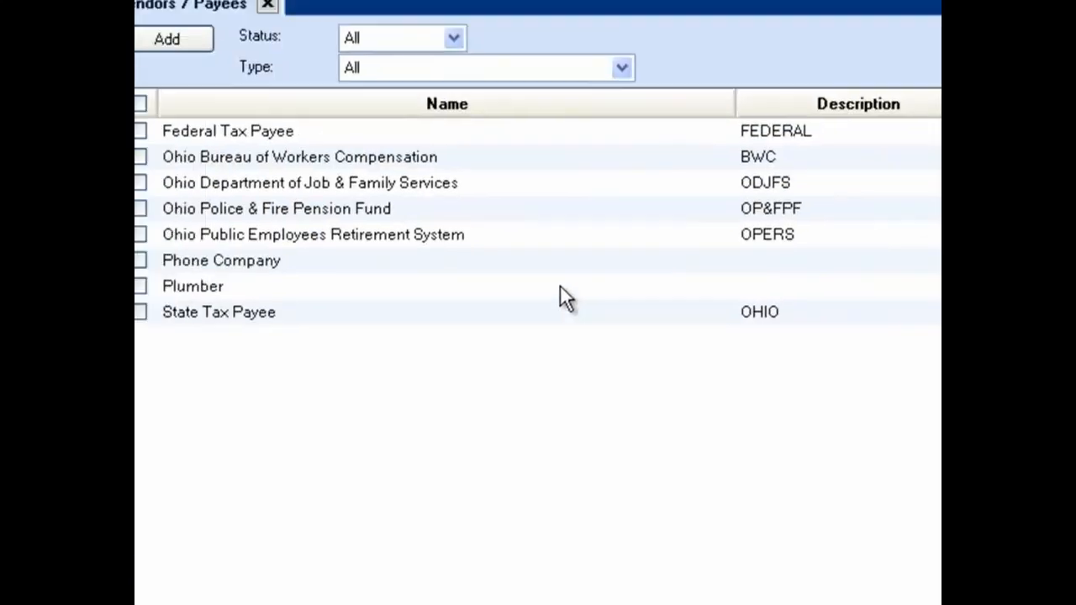
click(486, 63)
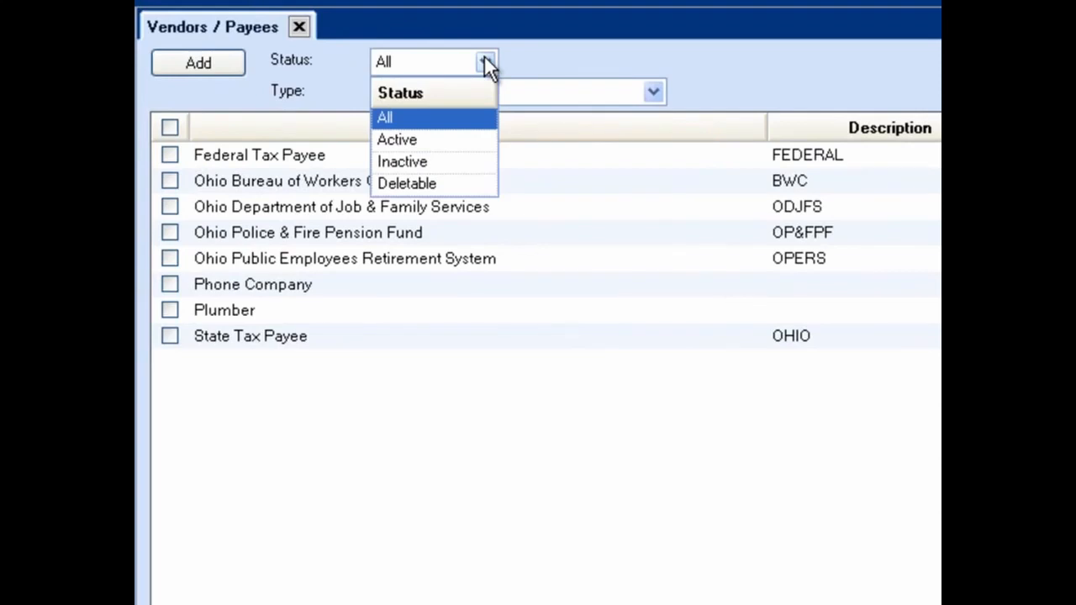
click(485, 61)
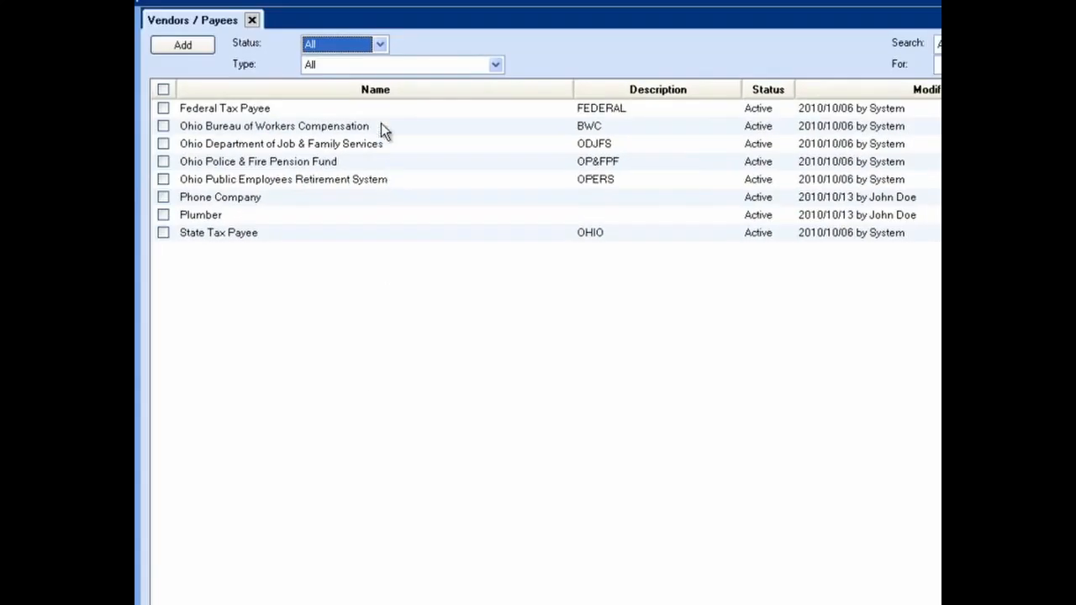
click(380, 43)
click(340, 111)
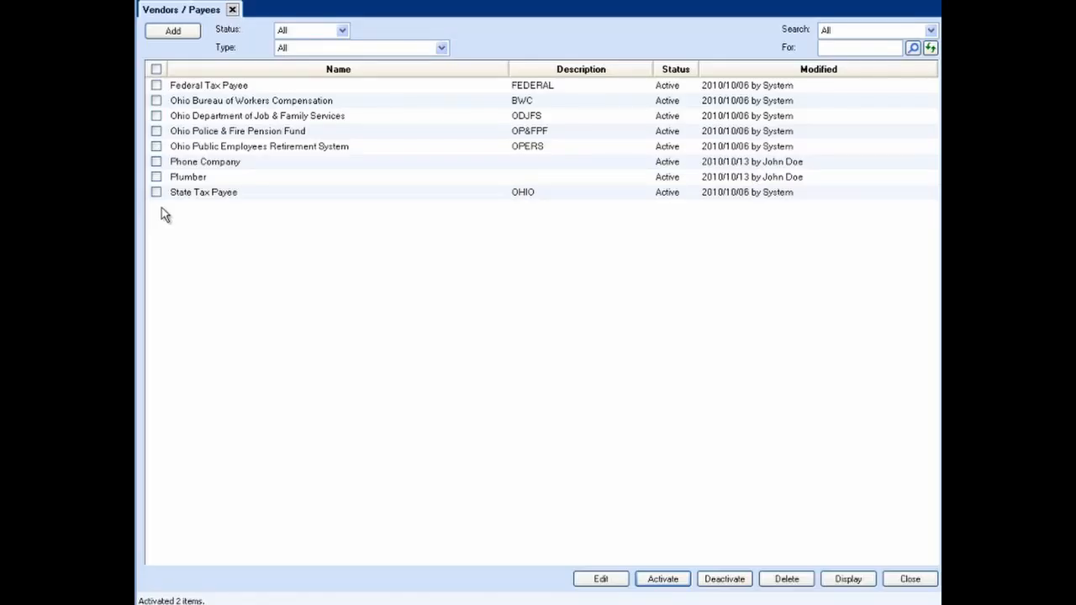
Deactivate the Phone Company and Plumber vendors
click(173, 281)
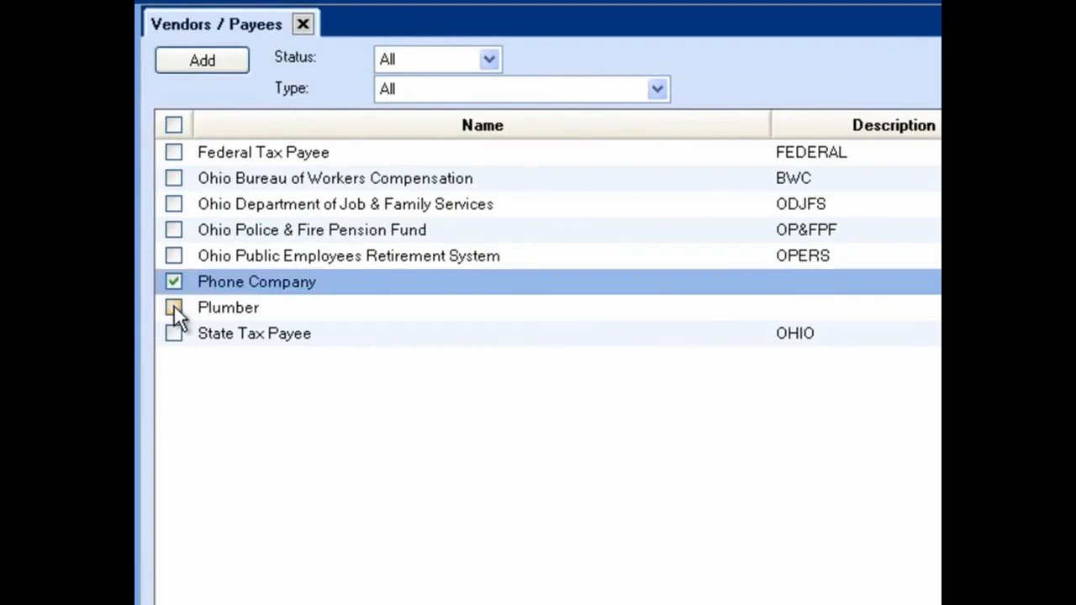
click(174, 308)
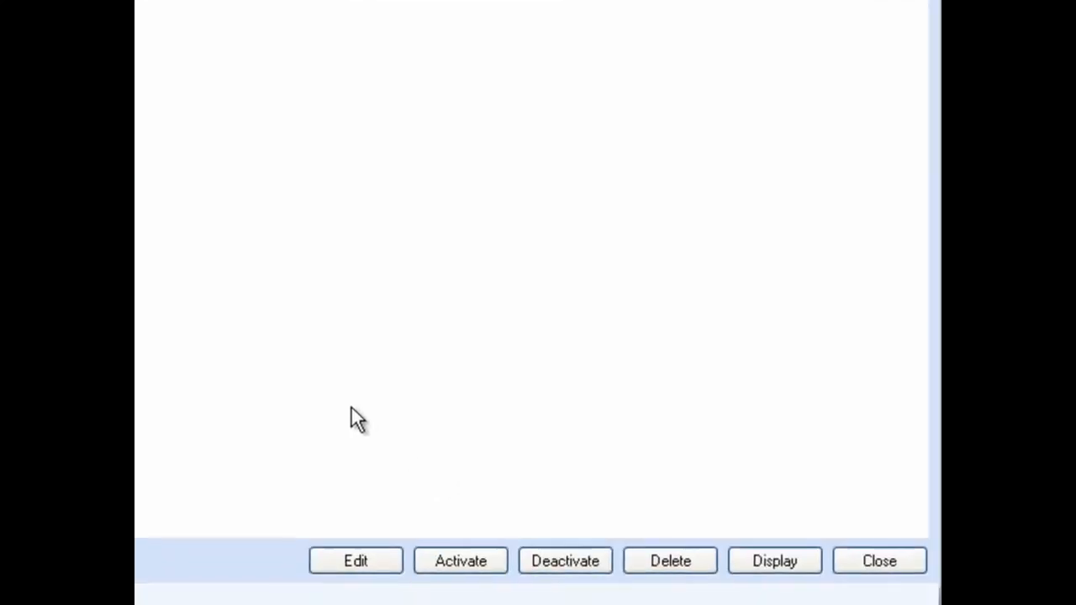
click(567, 570)
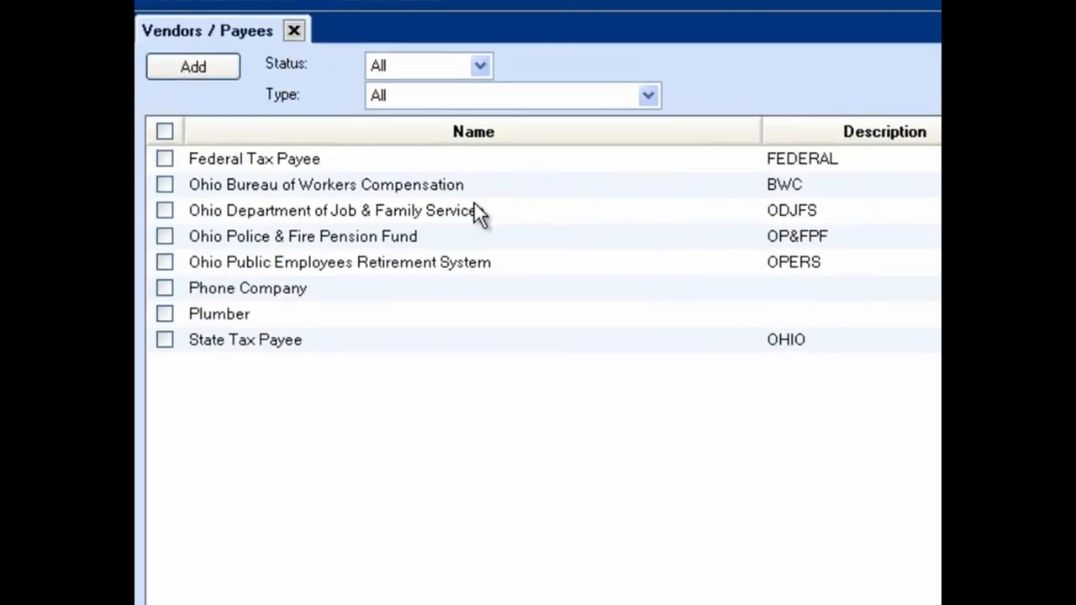
click(477, 66)
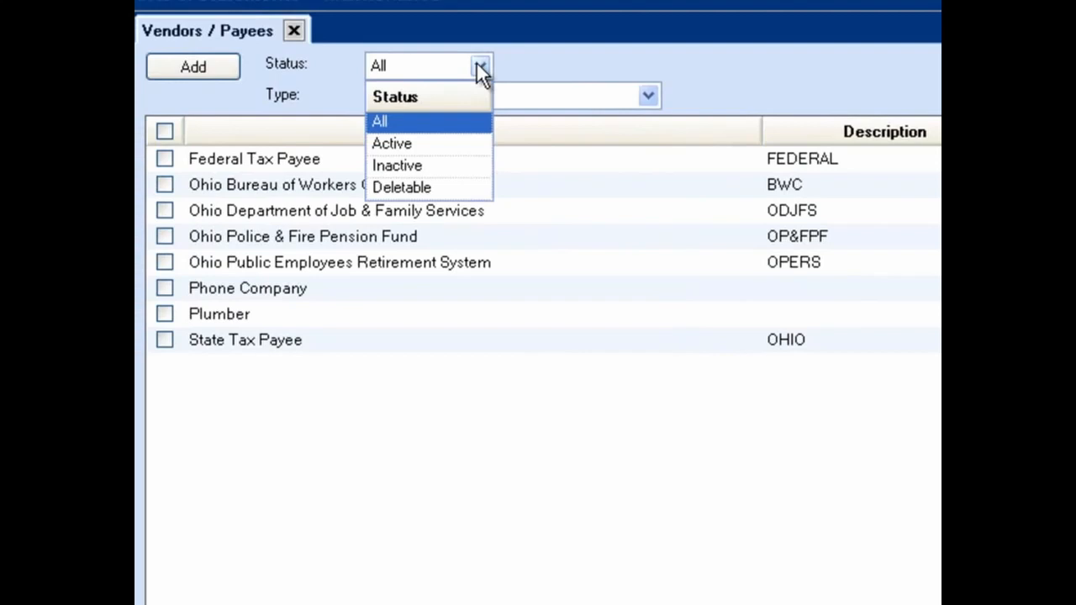
click(481, 71)
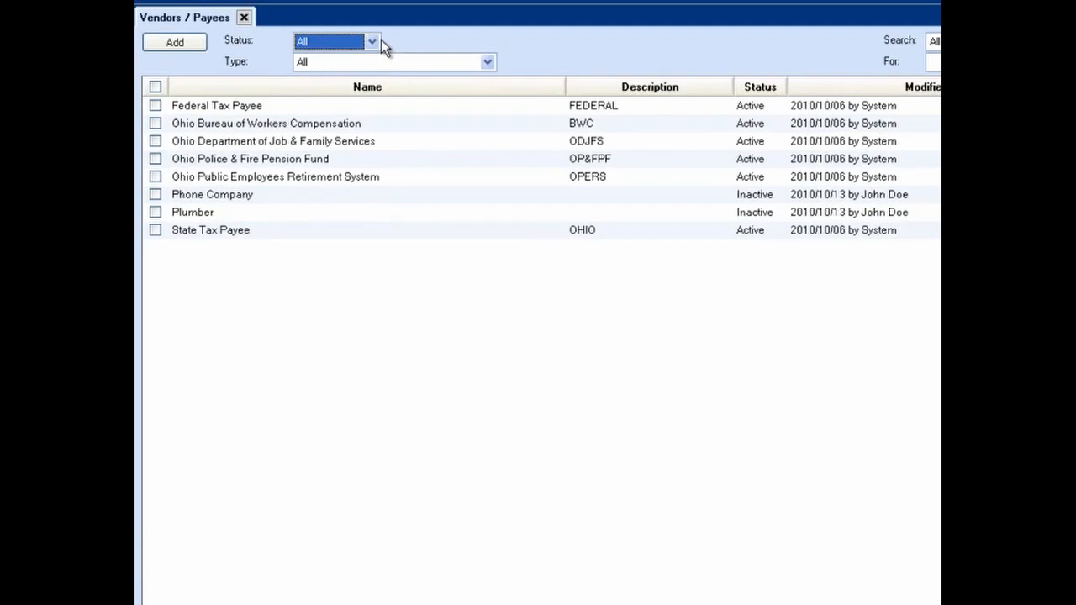
click(373, 44)
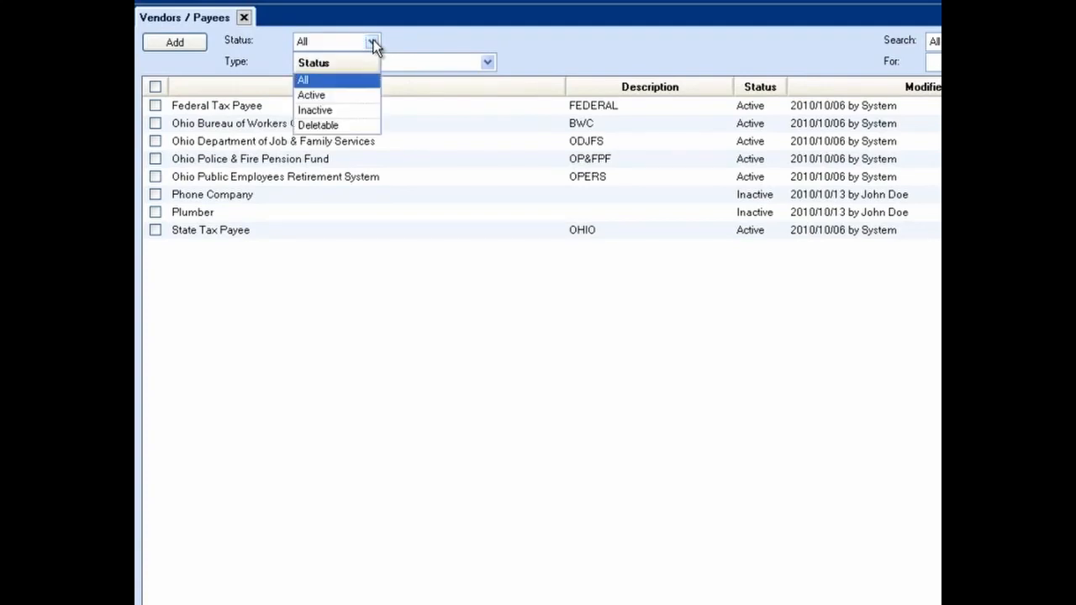
click(333, 95)
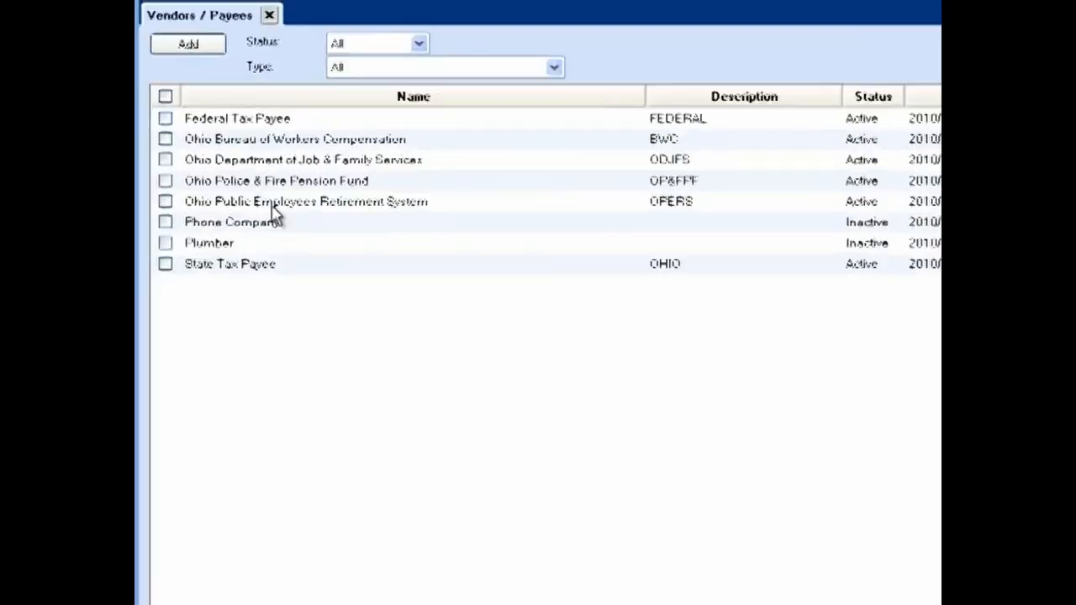
Filter the vendor list to the Deletable status and delete Phone Company and Plumber
click(489, 56)
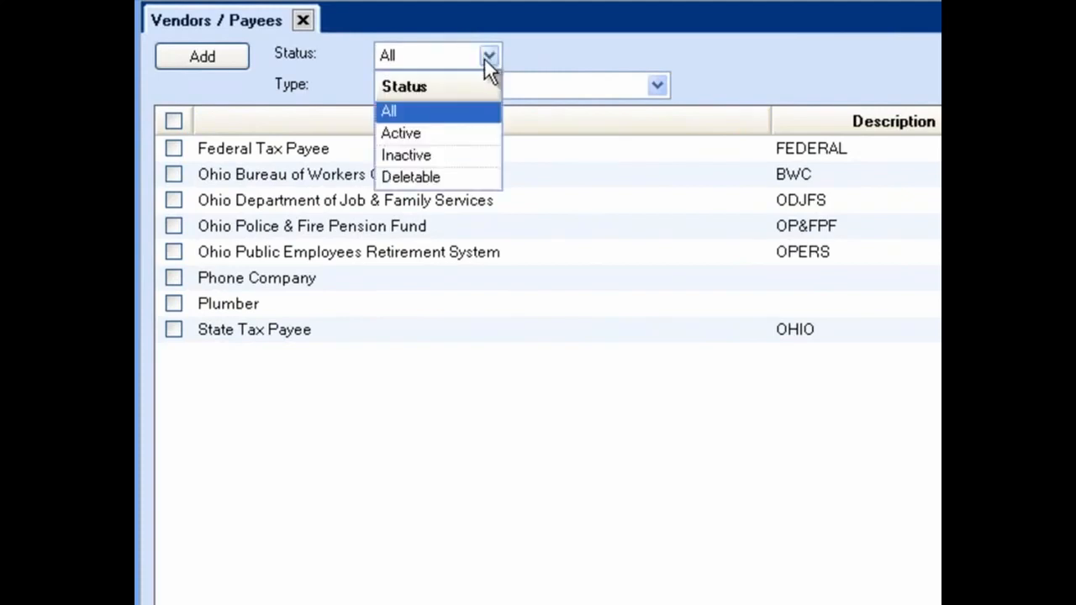
click(411, 177)
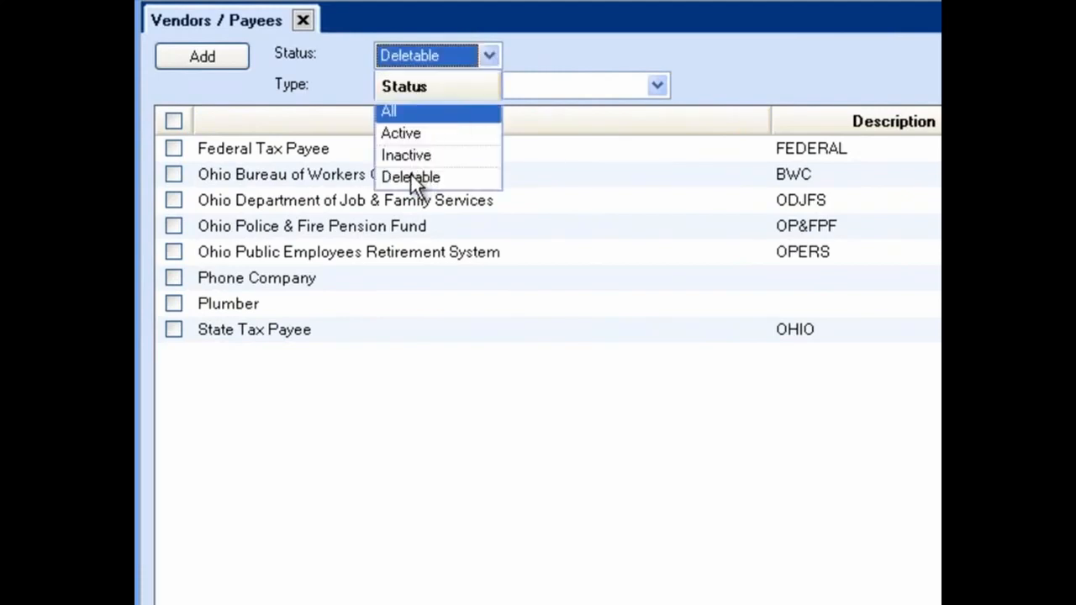
click(173, 149)
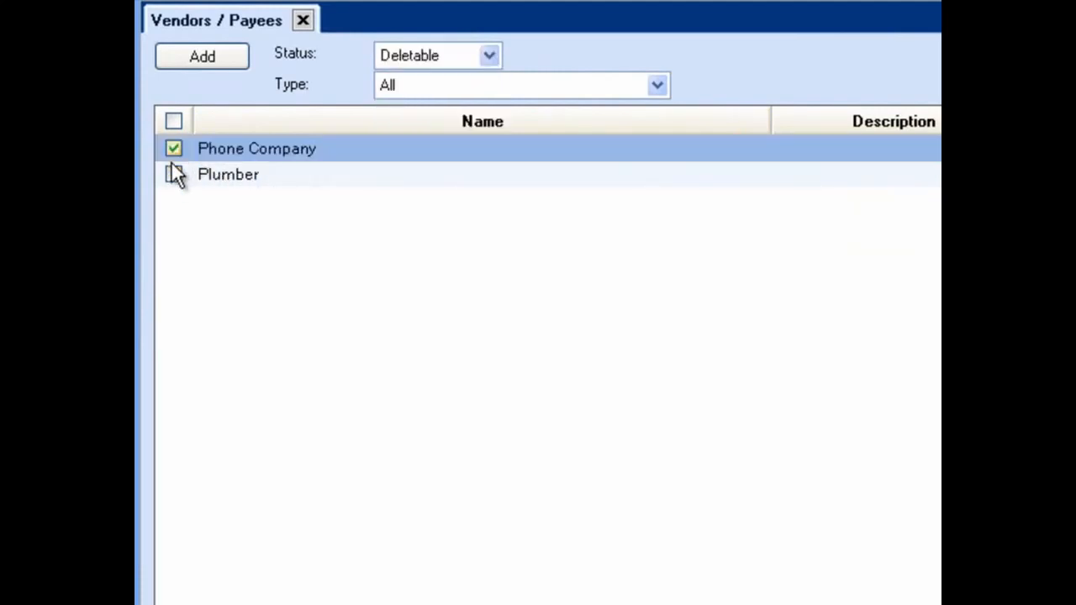
click(172, 173)
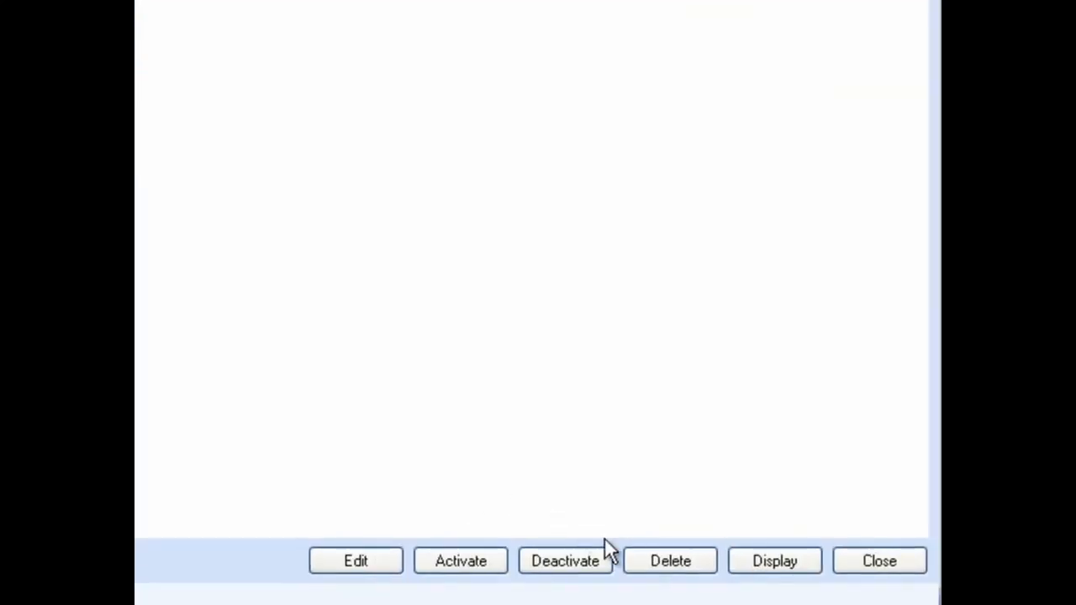
click(666, 563)
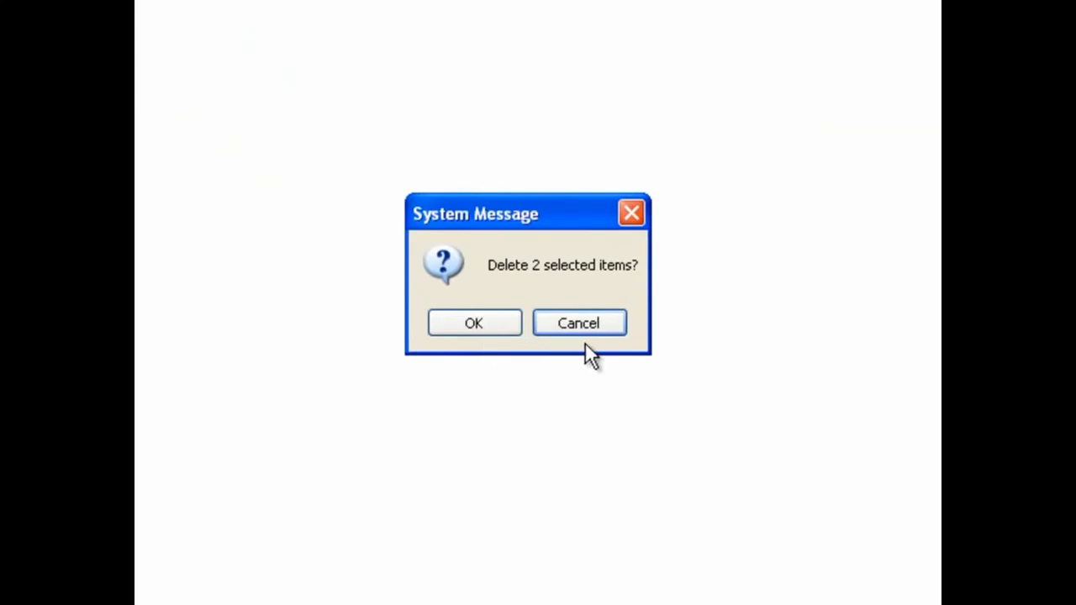
click(473, 326)
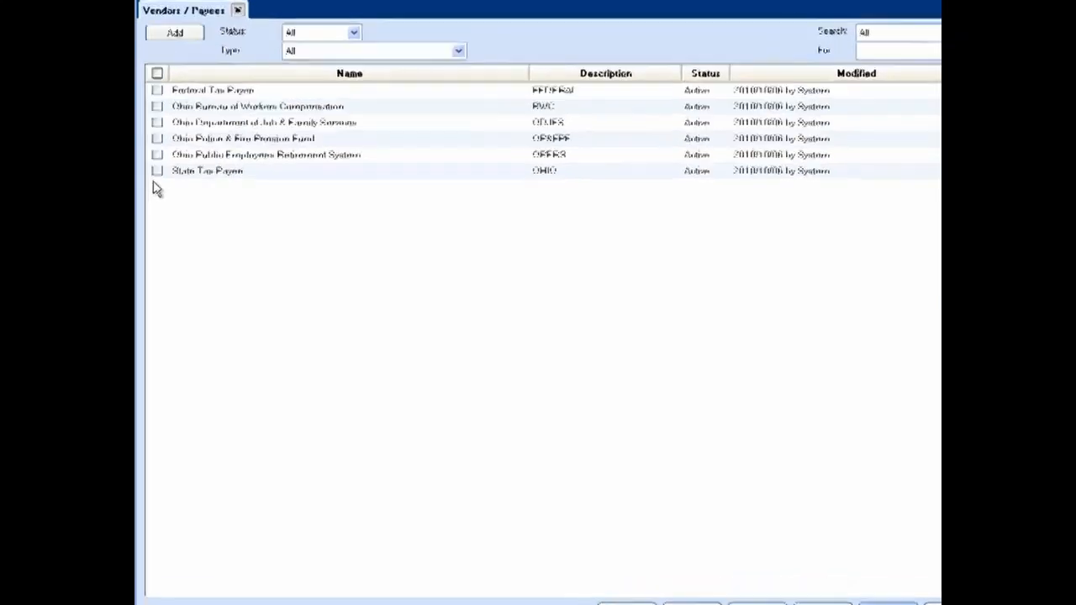
Display the Ohio Police & Fire Pension Fund and Ohio Public Employees Retirement System records, paging between them, and close the display form
click(169, 225)
click(168, 249)
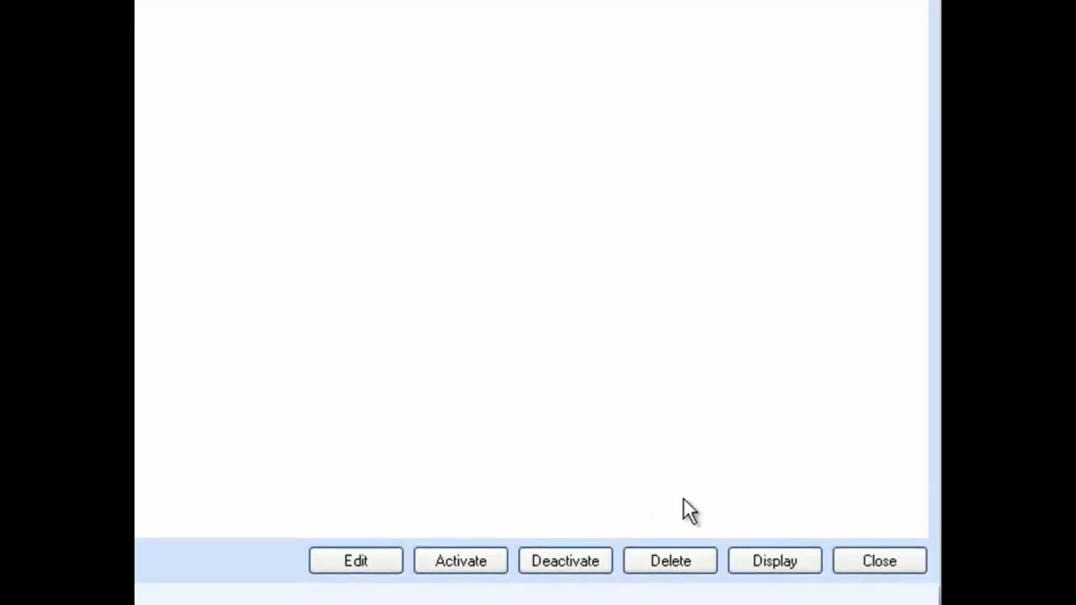
click(775, 562)
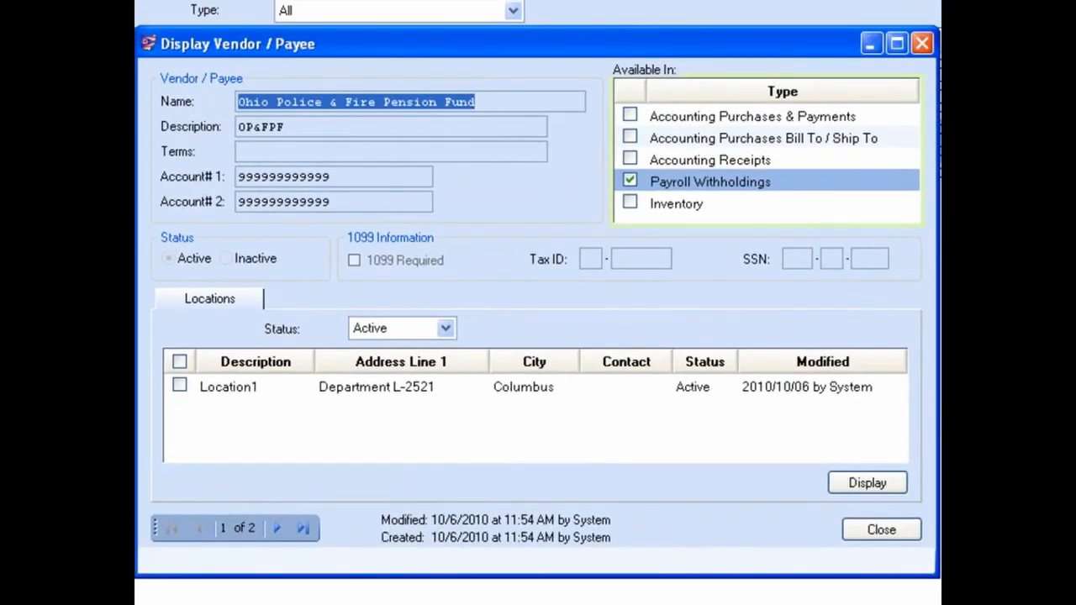
click(276, 528)
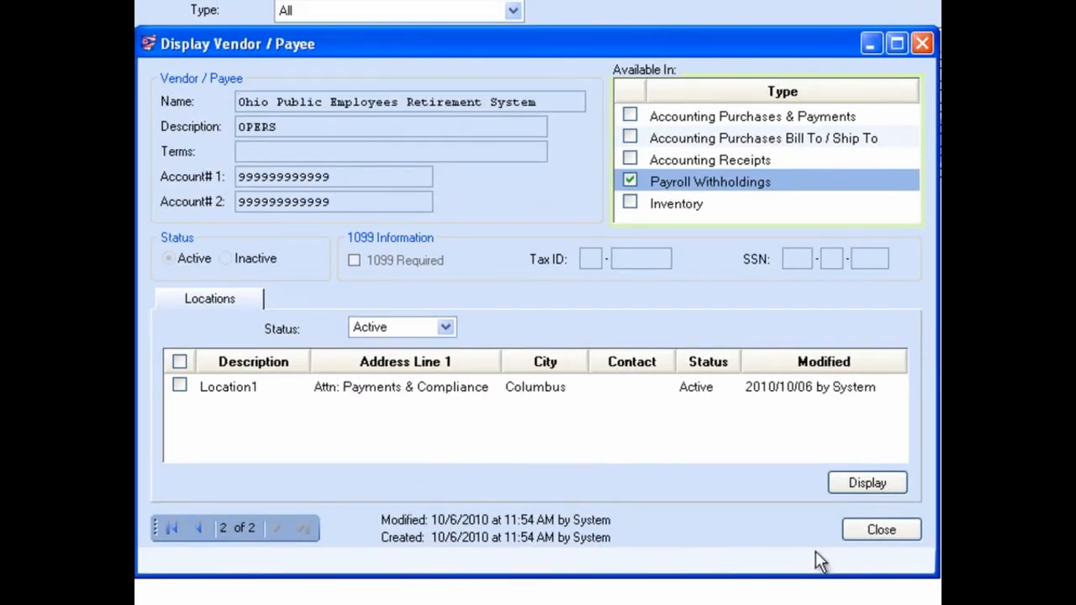
click(882, 531)
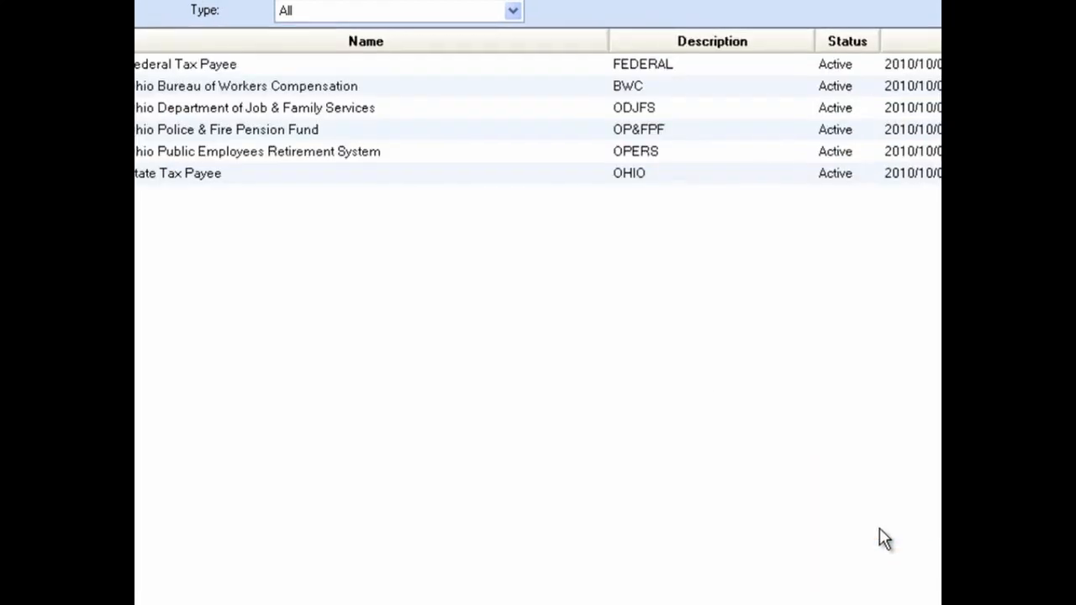